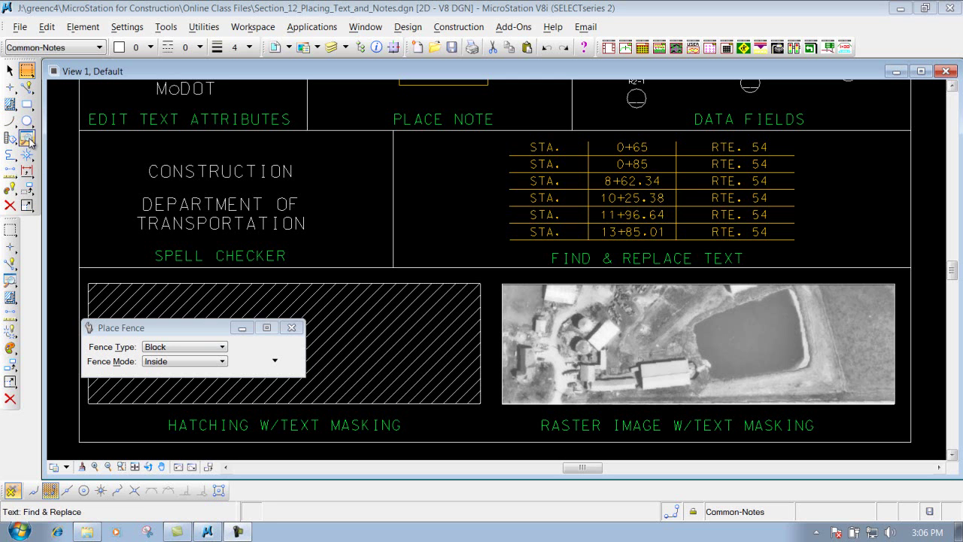
# Start the Place Text tool and set its placement method to By Origin.
pyautogui.click(30, 139)
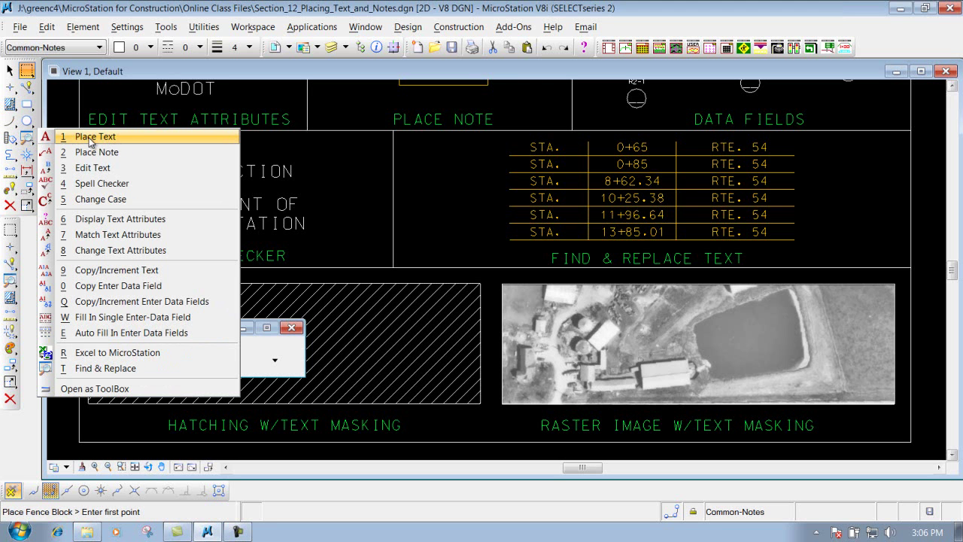
pyautogui.click(73, 140)
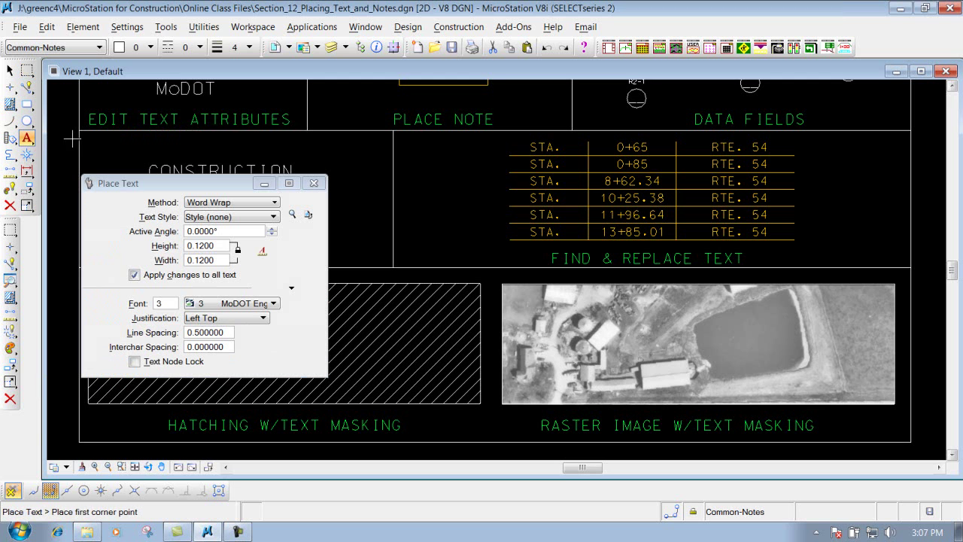
pyautogui.click(11, 282)
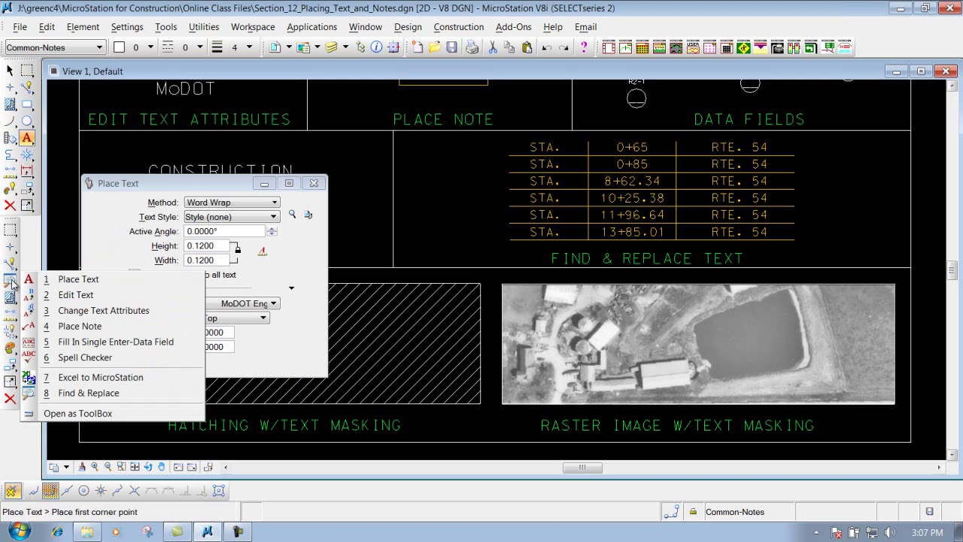
pyautogui.click(88, 279)
pyautogui.moveTo(189, 186); pyautogui.dragTo(172, 110)
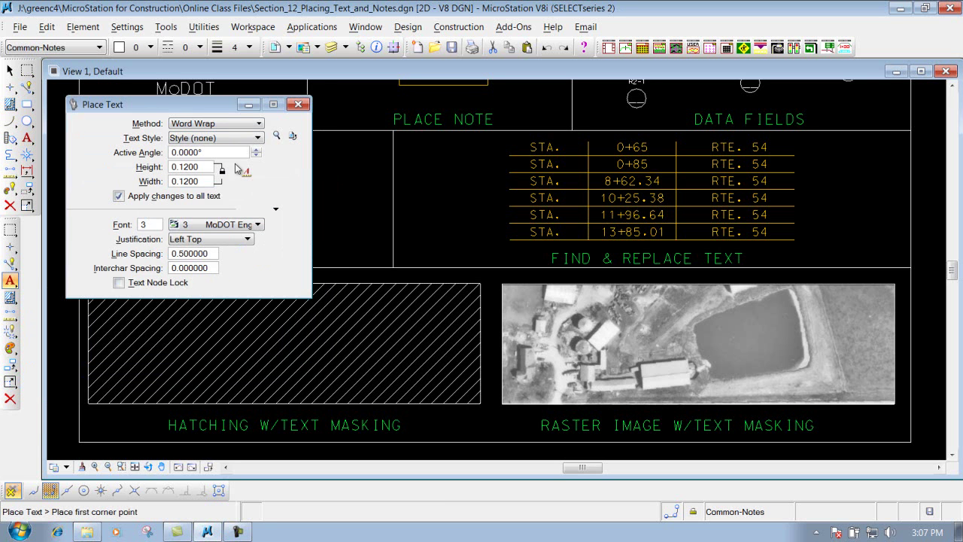
pyautogui.click(216, 123)
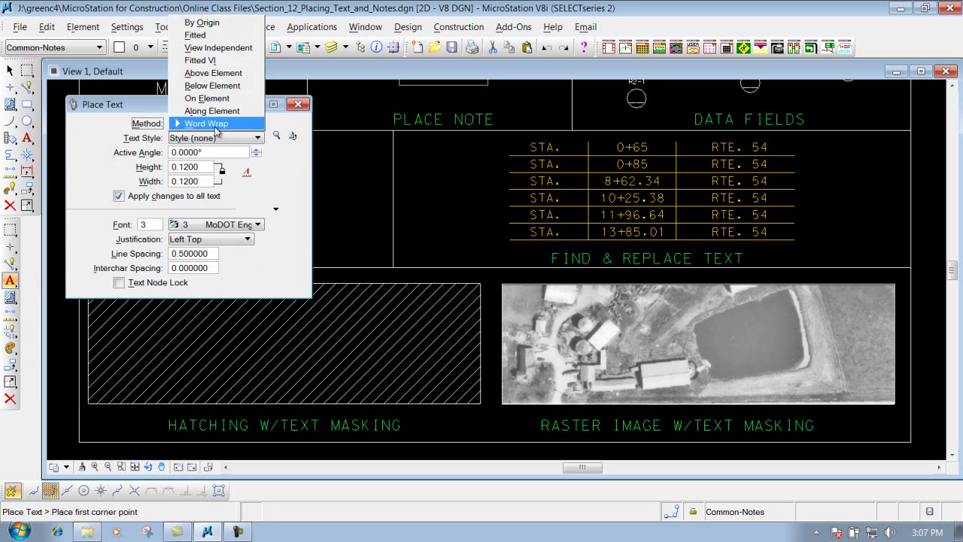
pyautogui.click(203, 23)
pyautogui.moveTo(509, 60); pyautogui.dragTo(540, 59)
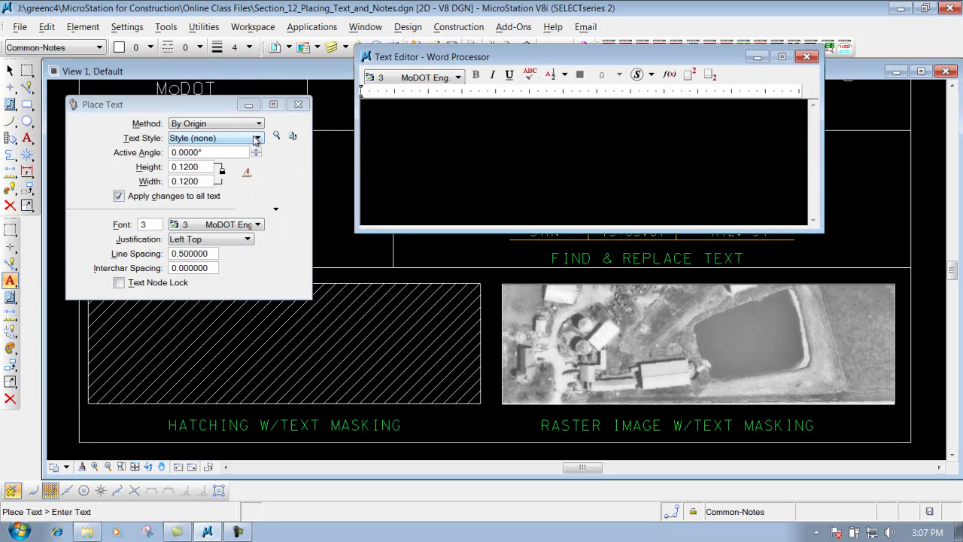
pyautogui.moveTo(167, 109); pyautogui.dragTo(169, 88)
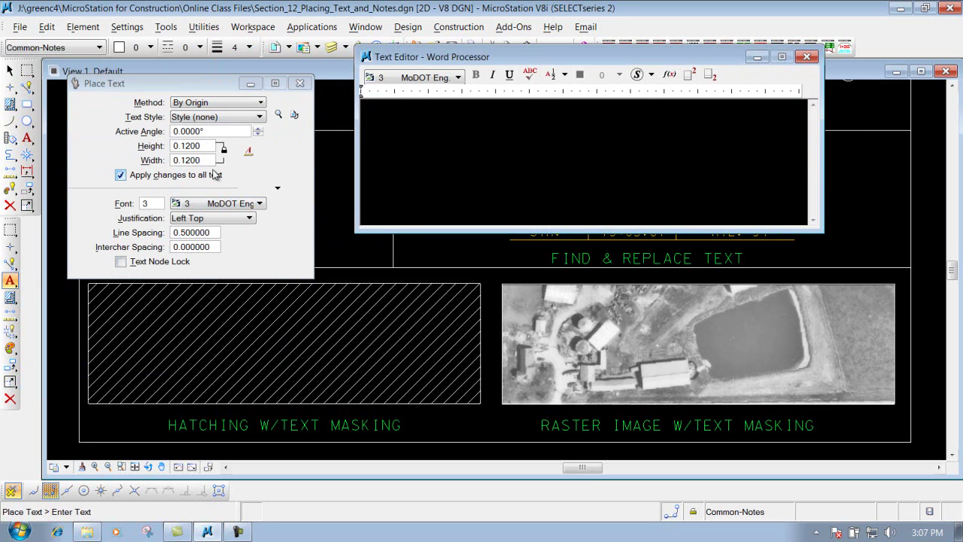
pyautogui.click(200, 85)
pyautogui.moveTo(201, 73); pyautogui.dragTo(202, 68)
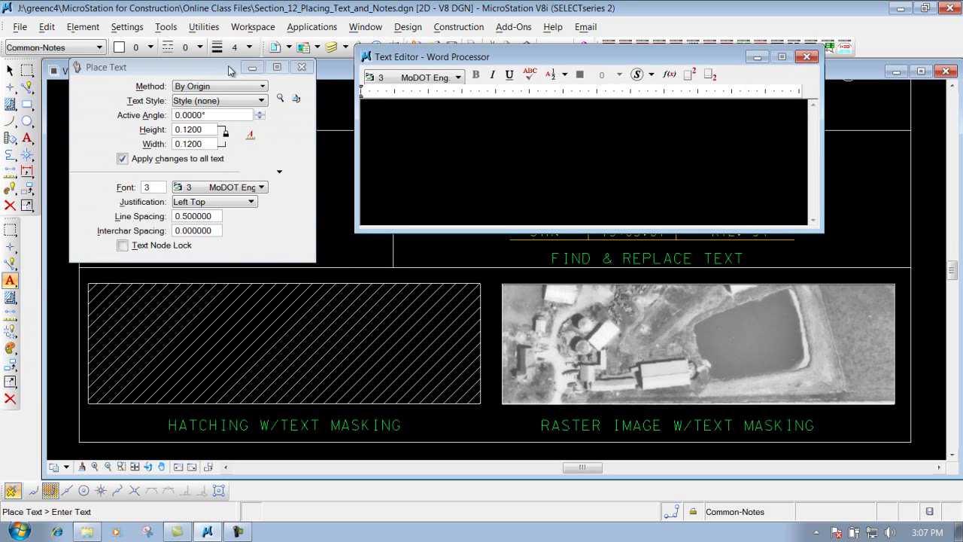
# Open the Text Styles settings for Style (none).
pyautogui.click(279, 101)
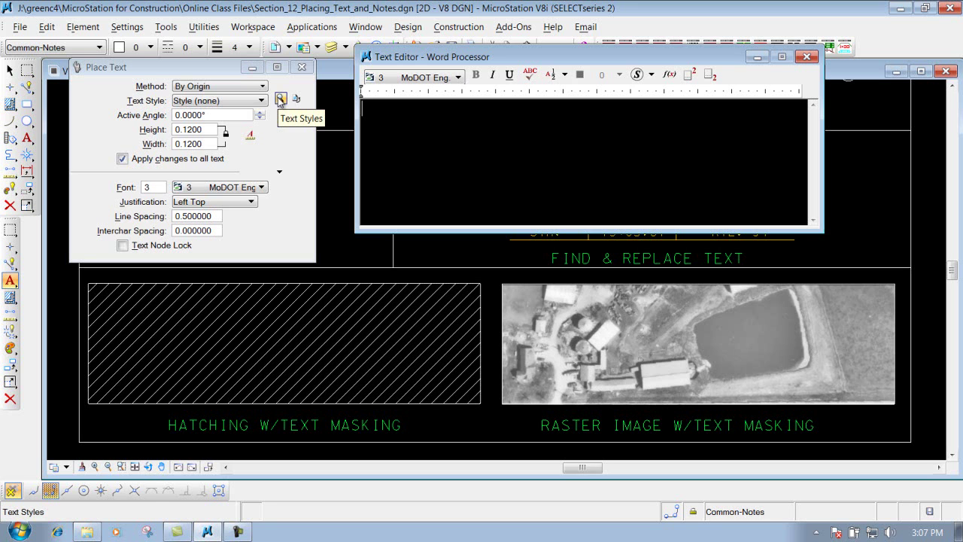
pyautogui.click(87, 28)
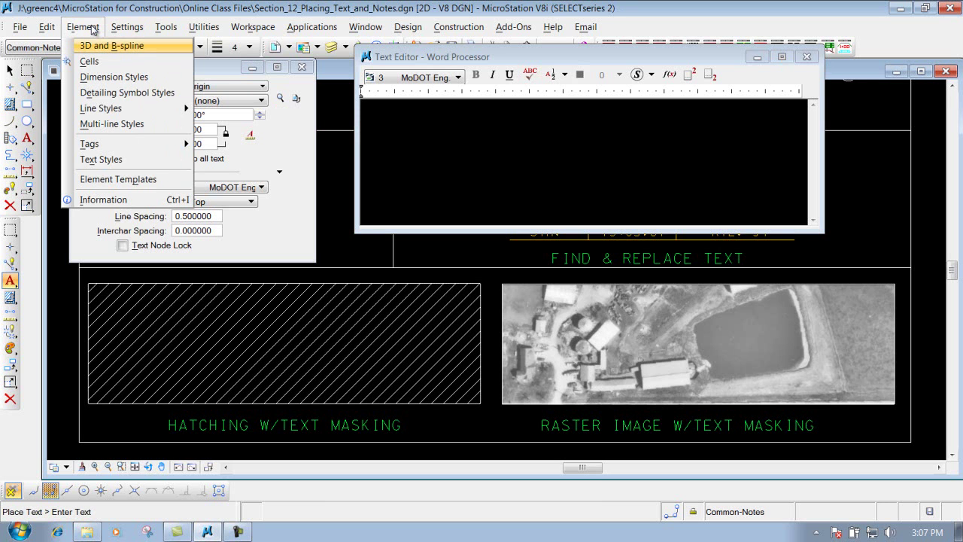
pyautogui.click(91, 160)
pyautogui.moveTo(376, 229); pyautogui.dragTo(366, 97)
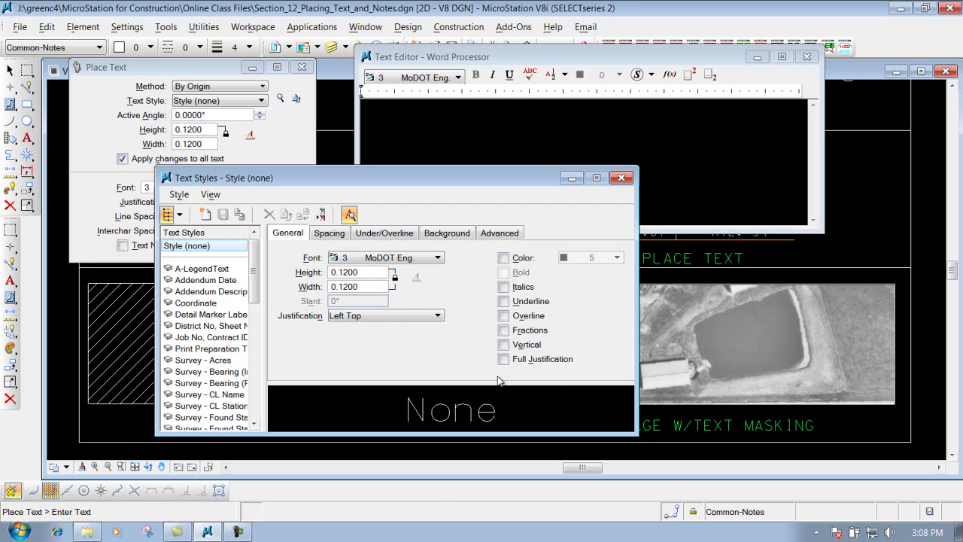
# Try the Italics and Underline options on the text style, clearing both again.
pyautogui.click(504, 287)
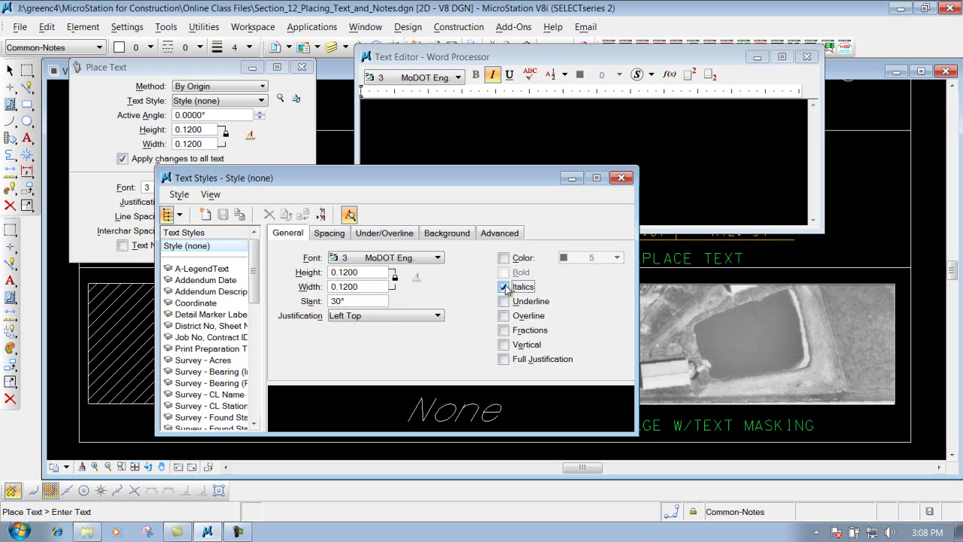
pyautogui.click(503, 300)
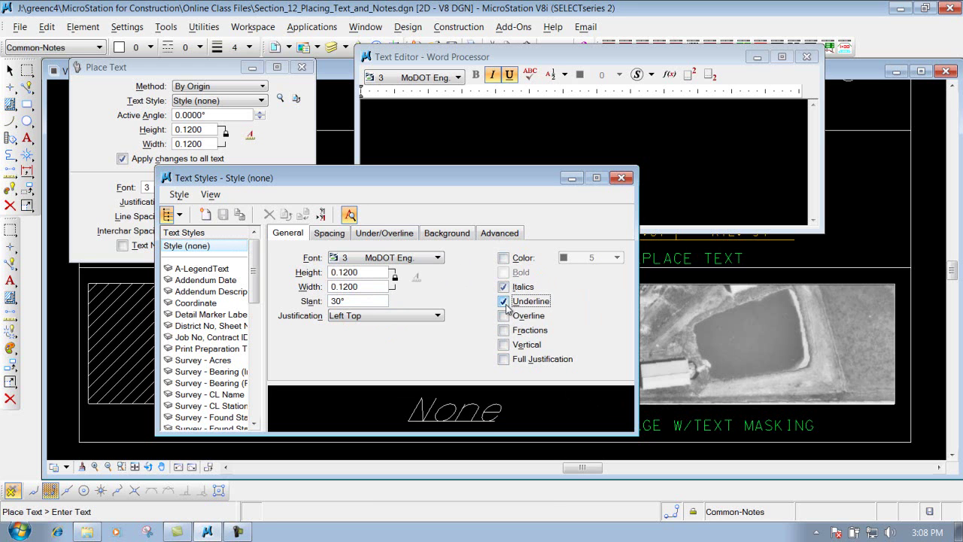
pyautogui.click(503, 301)
pyautogui.click(504, 287)
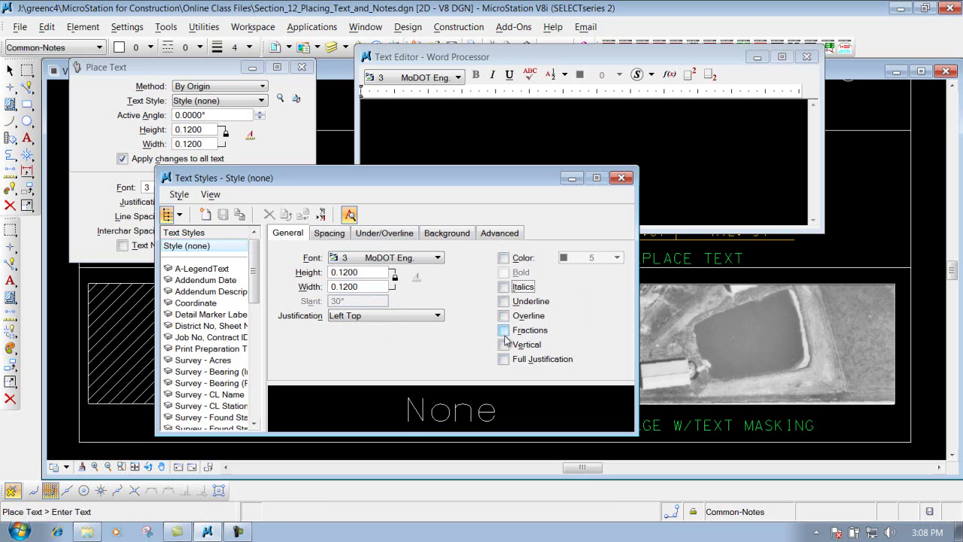
# Try the Backwards option in the text style's spacing settings and switch it off again.
pyautogui.click(338, 236)
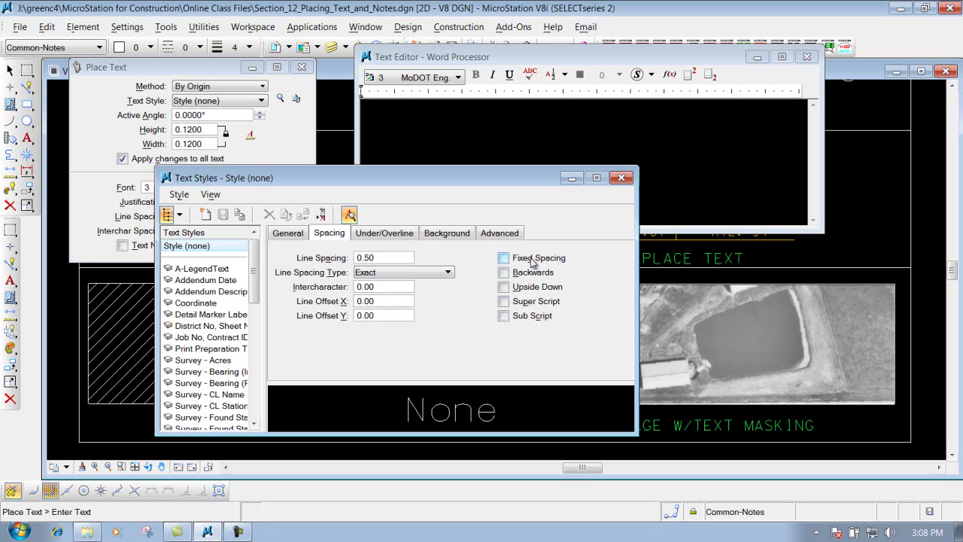
pyautogui.click(503, 273)
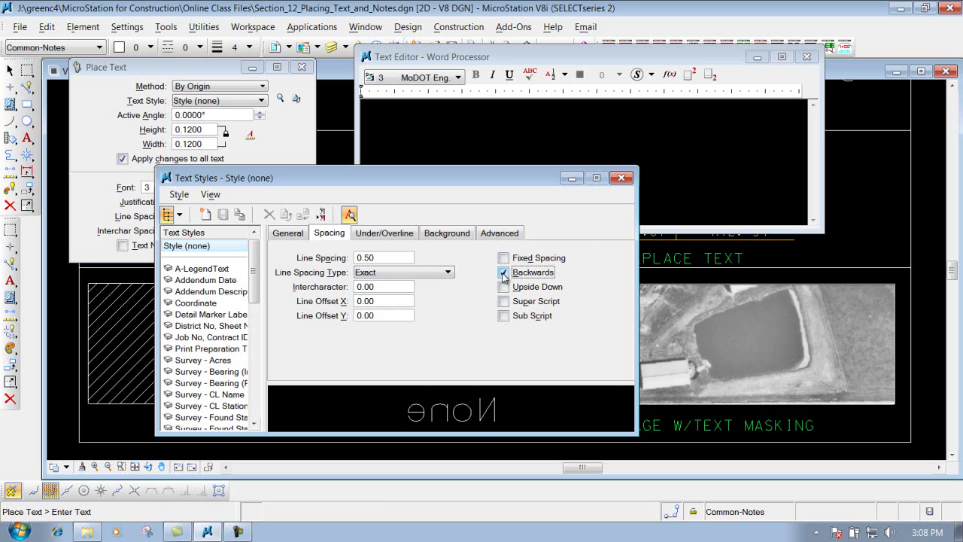
pyautogui.click(503, 273)
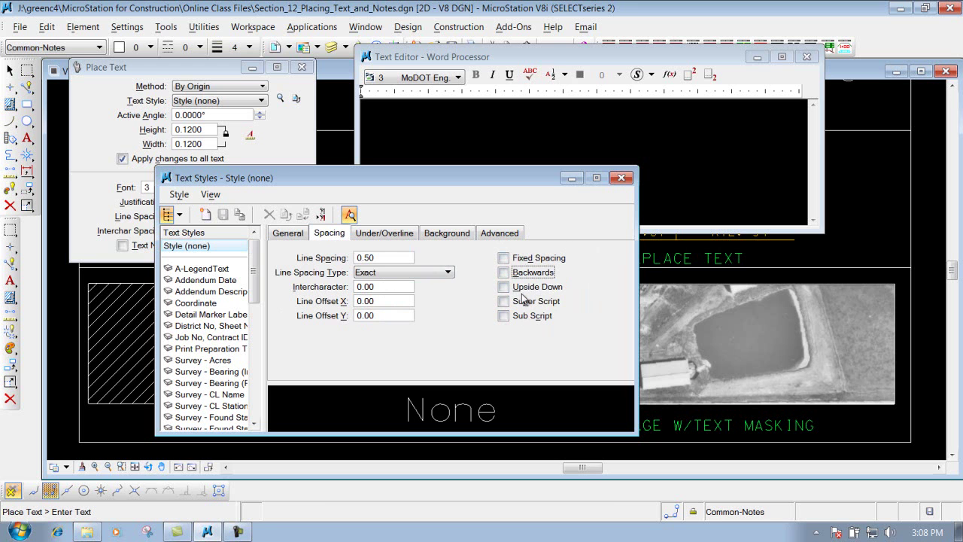
# Try an underline with Use Style Below enabled in the text style and turn the underline off again.
pyautogui.click(388, 236)
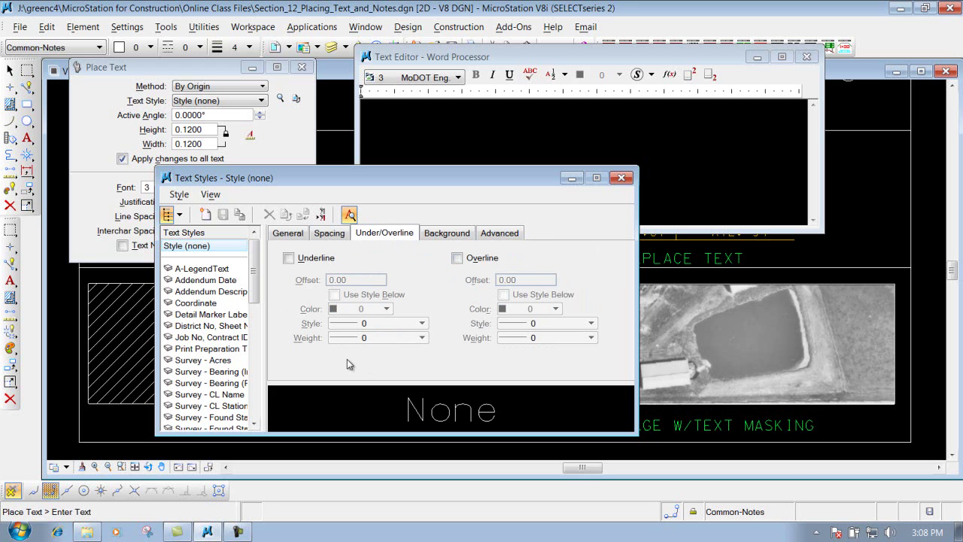
pyautogui.click(289, 258)
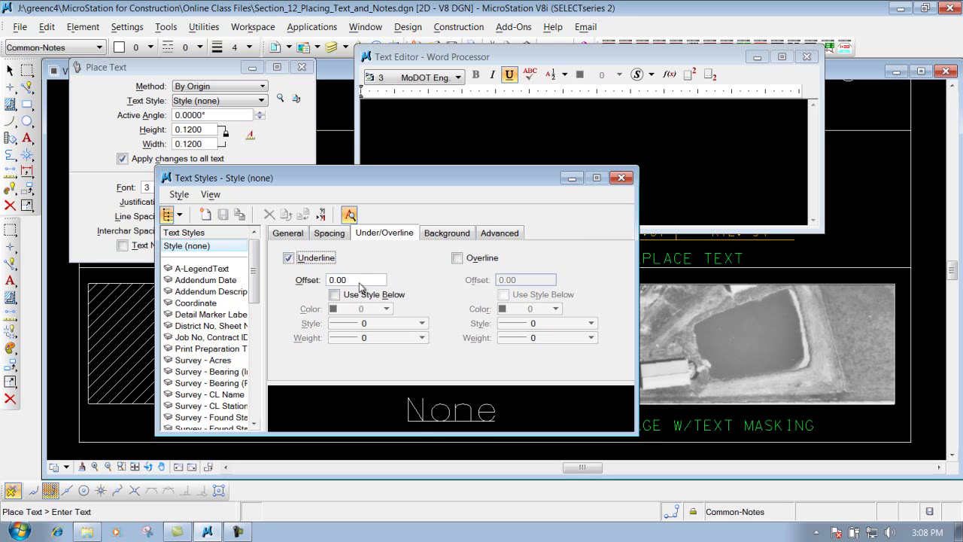
pyautogui.click(335, 295)
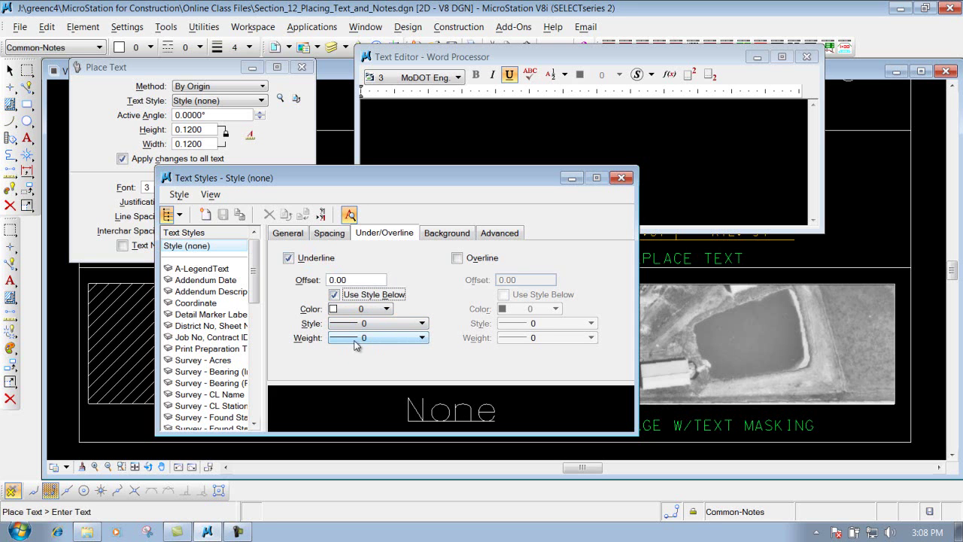
pyautogui.click(289, 258)
# Examine the text style's background settings and its advanced property list.
pyautogui.click(451, 235)
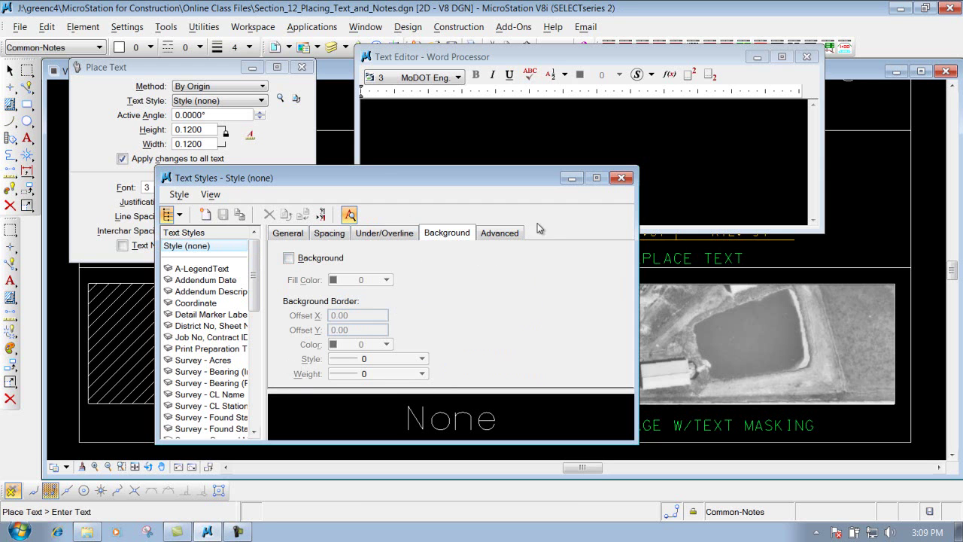
pyautogui.click(509, 235)
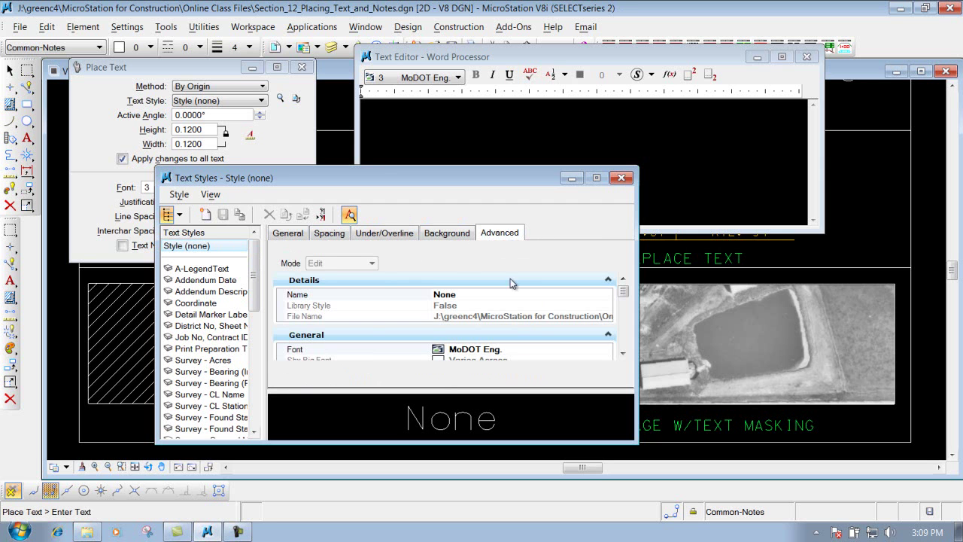
pyautogui.scroll(-3, 623, 352)
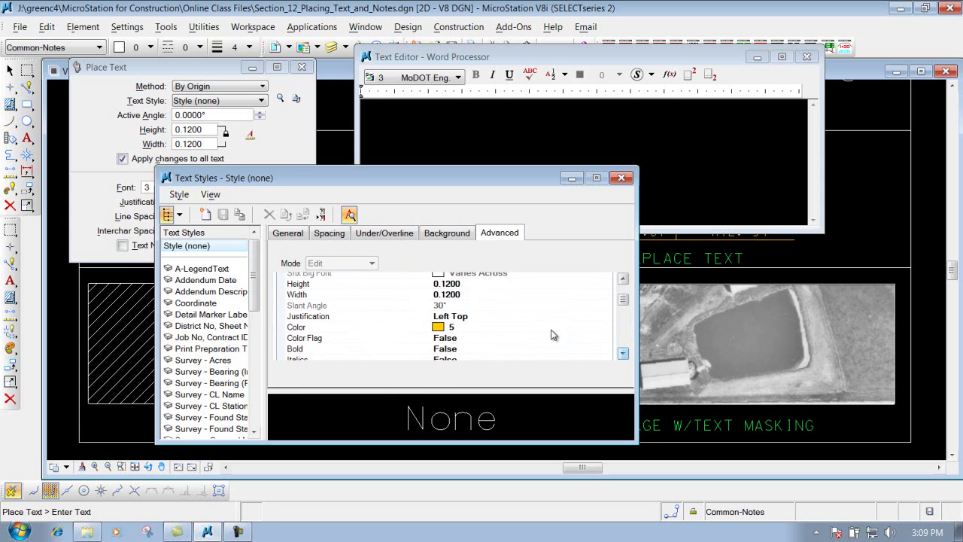
pyautogui.scroll(-5, 623, 353)
pyautogui.scroll(-1, 623, 354)
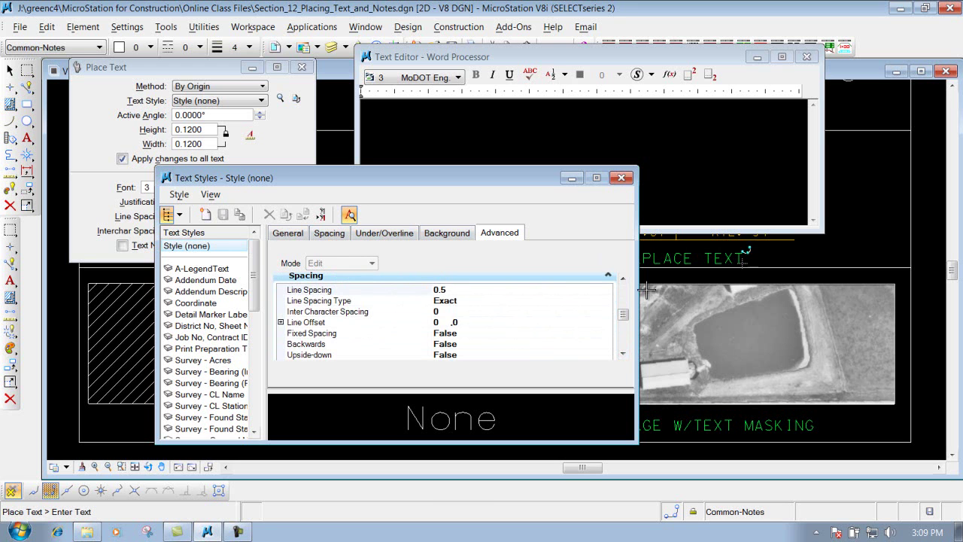
pyautogui.moveTo(624, 314); pyautogui.dragTo(624, 293)
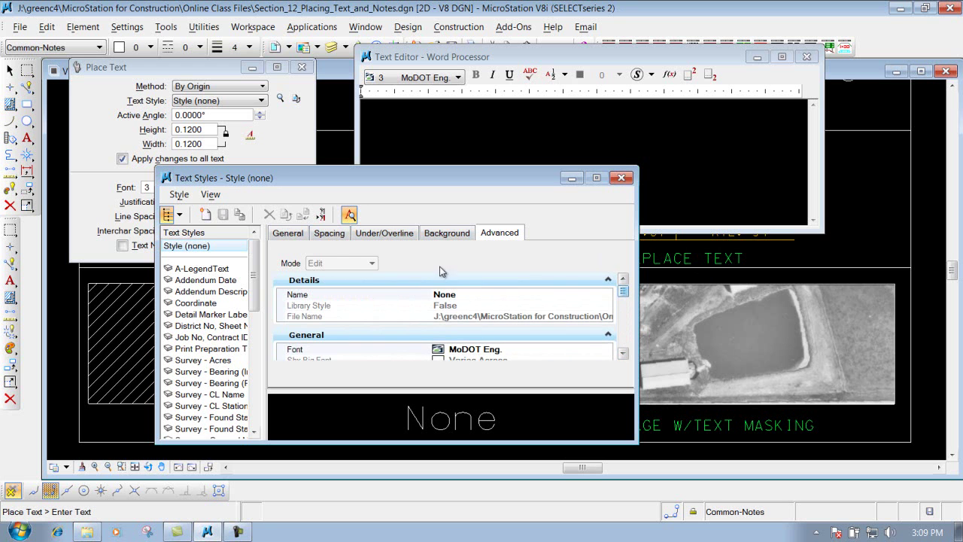
pyautogui.click(447, 233)
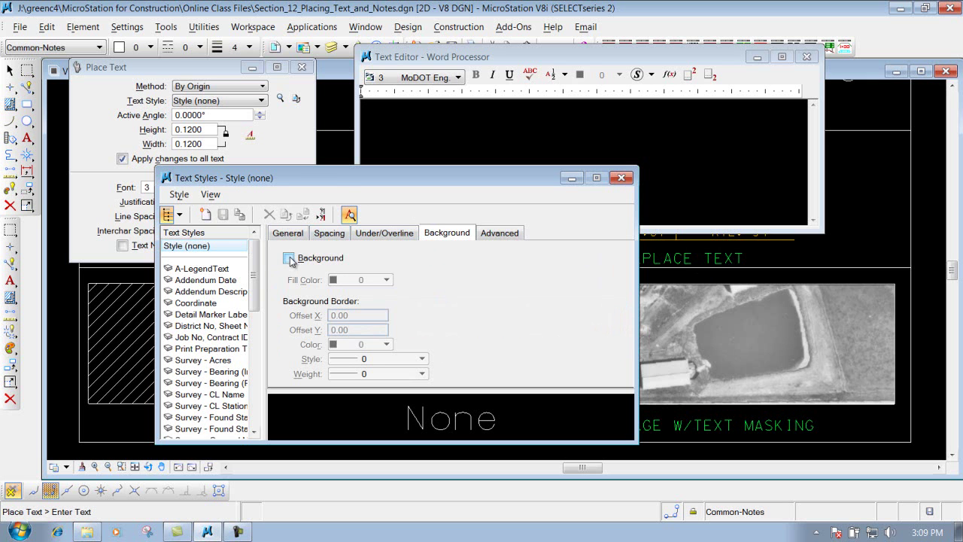
# Enter PLACE TEXT as the text for placement, keeping the drawing area clear of the style settings.
pyautogui.moveTo(340, 179); pyautogui.dragTo(524, 295)
pyautogui.click(546, 128)
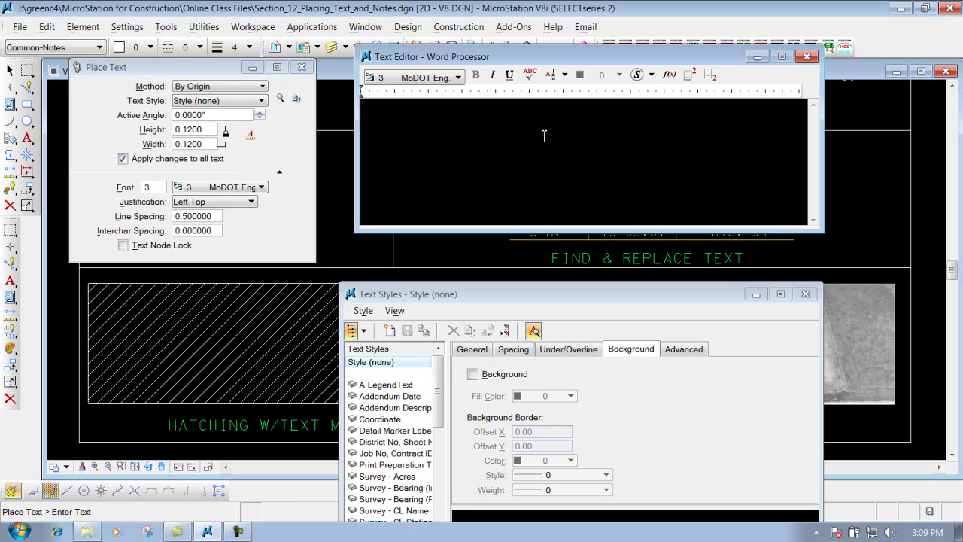
pyautogui.write('PL')
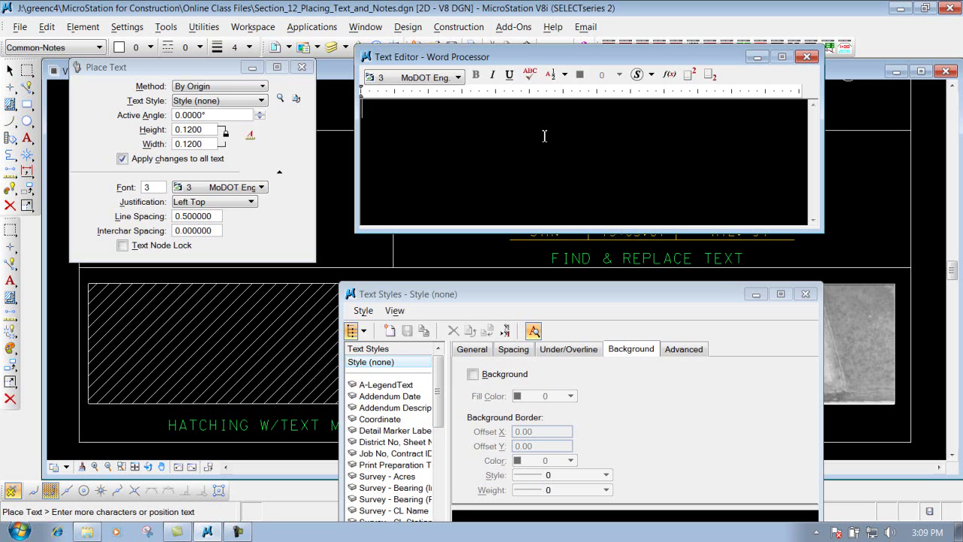
pyautogui.write('A')
pyautogui.press('BackSpace')
pyautogui.write('LACE TEXT')
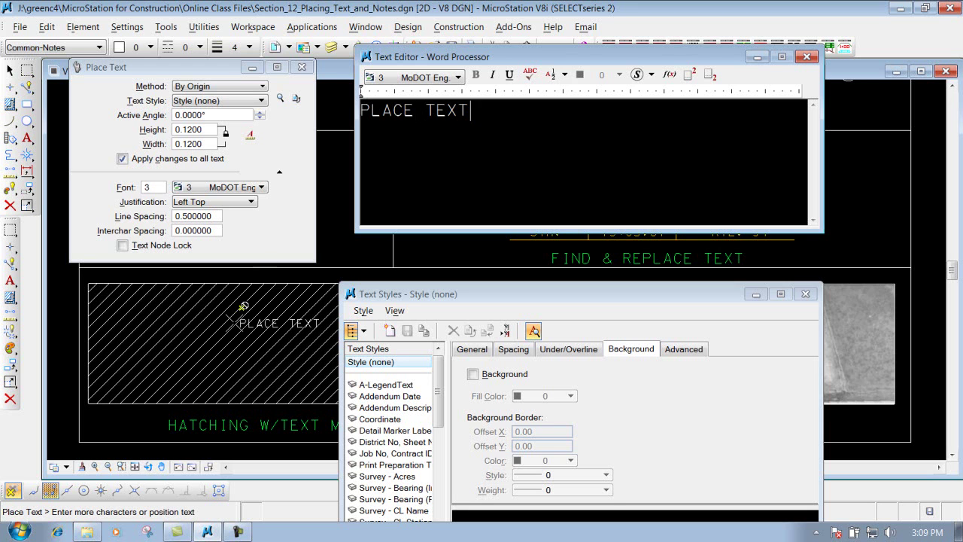
# Place three copies of the unmasked text on the hatched rectangle and four on the raster image, ending the placement.
pyautogui.click(142, 298)
pyautogui.click(216, 355)
pyautogui.moveTo(495, 294); pyautogui.dragTo(543, 425)
pyautogui.click(568, 312)
pyautogui.click(707, 365)
pyautogui.click(699, 311)
pyautogui.click(572, 350)
pyautogui.click(277, 322)
pyautogui.click(114, 340)
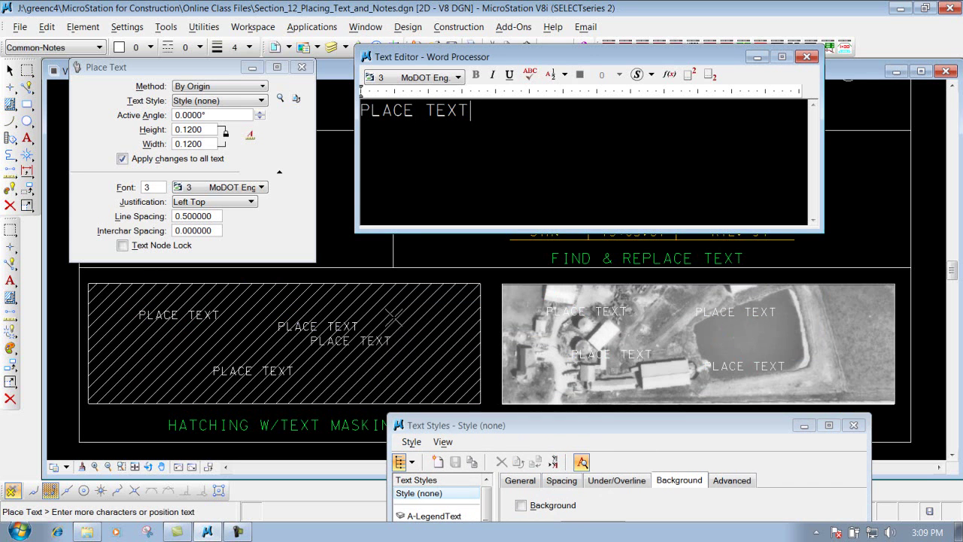
pyautogui.rightClick(676, 328)
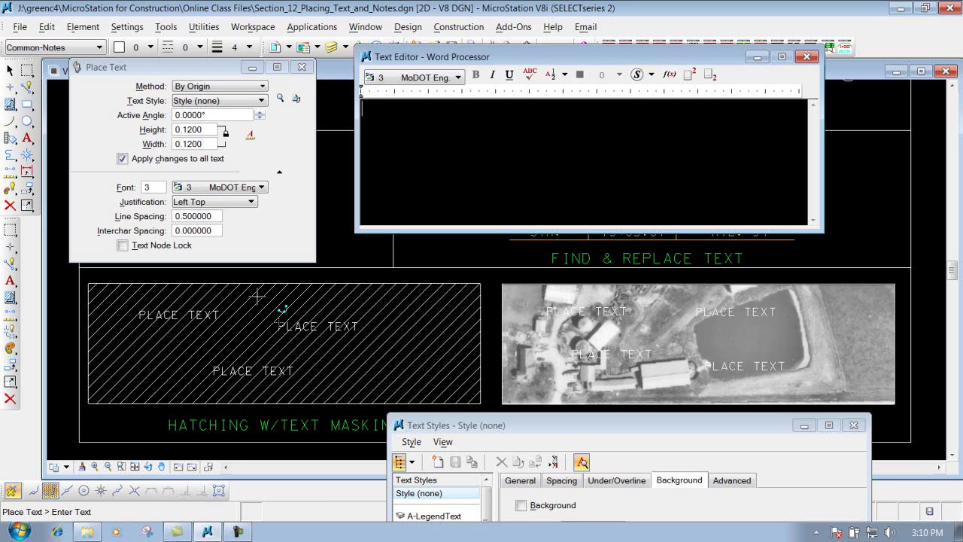
# Undo all the text placements on the hatching and the raster image.
pyautogui.click(547, 48)
pyautogui.click(546, 48)
pyautogui.click(546, 48)
pyautogui.click(546, 48)
pyautogui.click(548, 48)
pyautogui.click(548, 48)
# Turn on the text style's background and set its fill color to the view background color, BG.
pyautogui.click(584, 460)
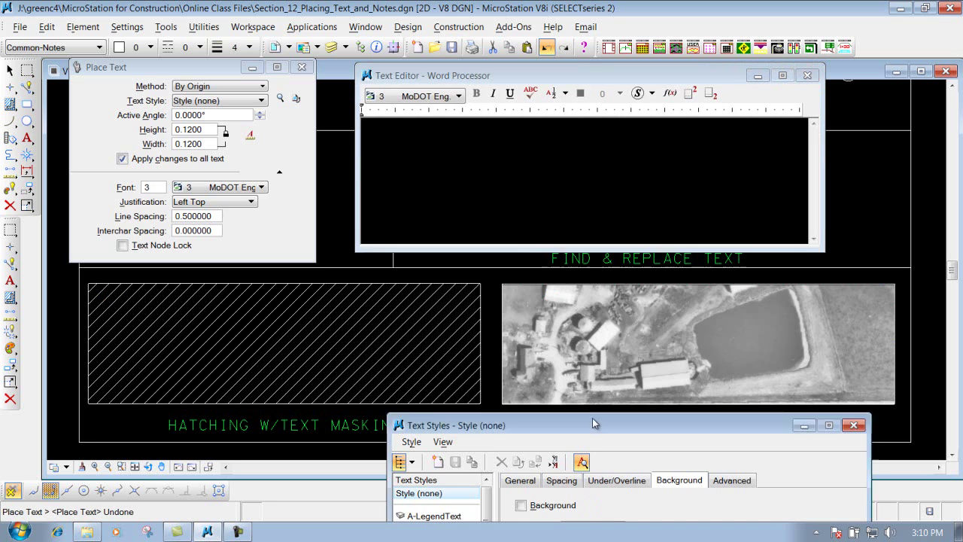
pyautogui.moveTo(350, 199); pyautogui.dragTo(341, 207)
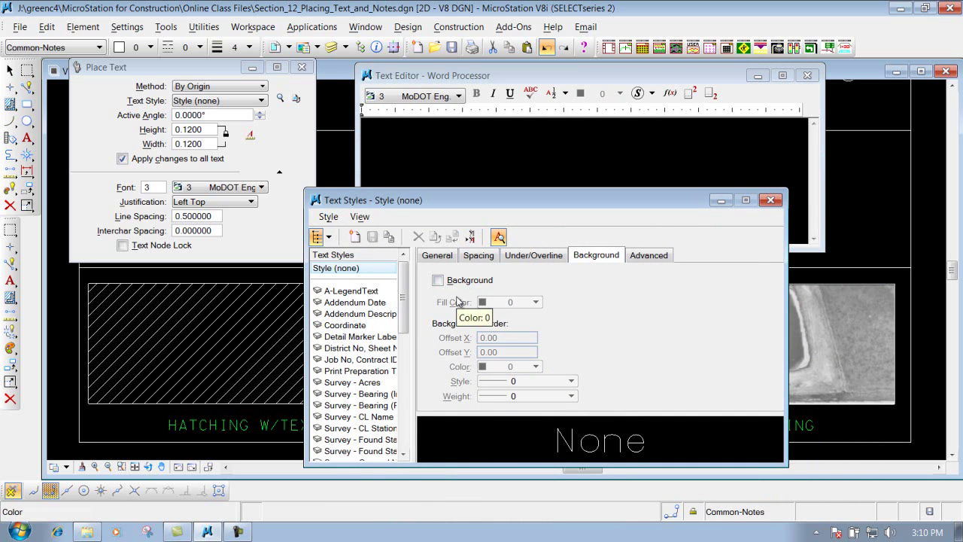
pyautogui.click(438, 281)
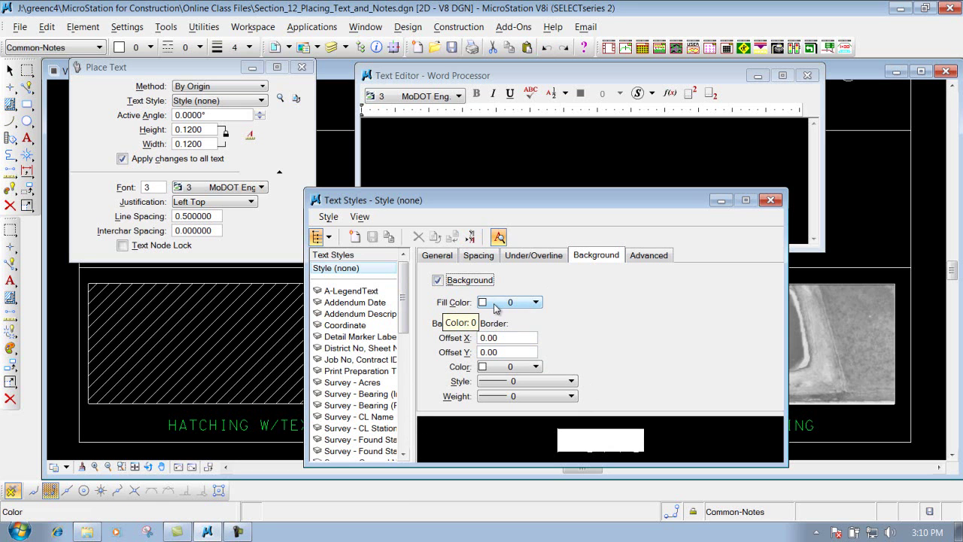
pyautogui.click(500, 302)
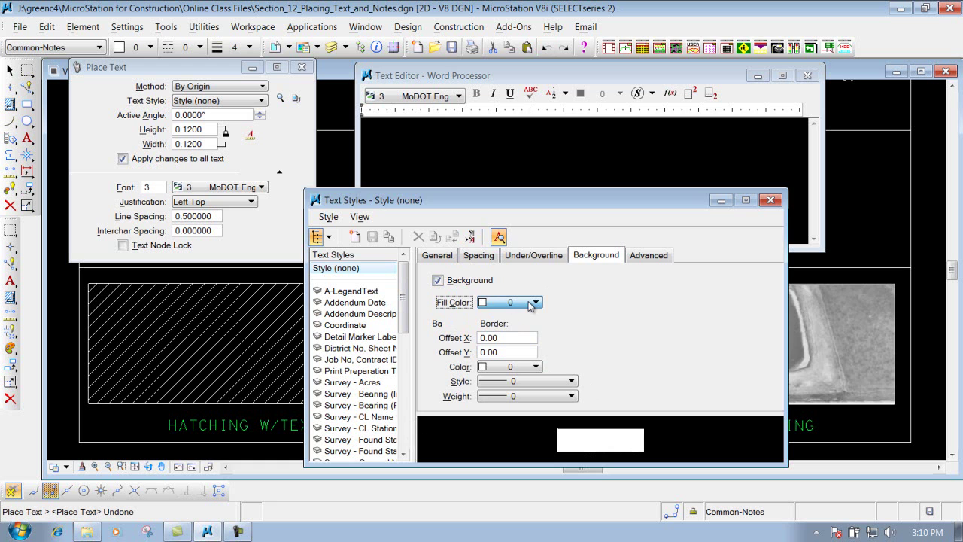
pyautogui.click(532, 302)
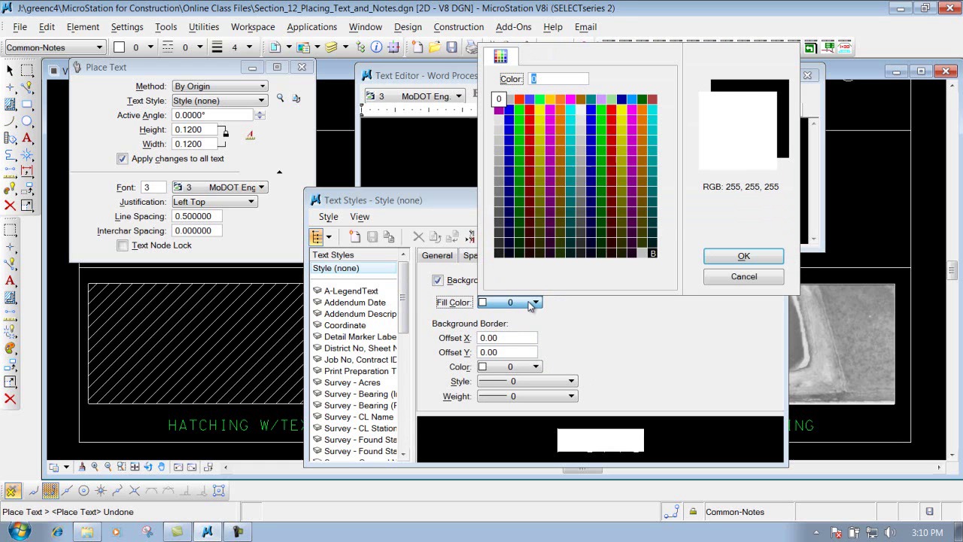
pyautogui.click(651, 254)
pyautogui.click(724, 256)
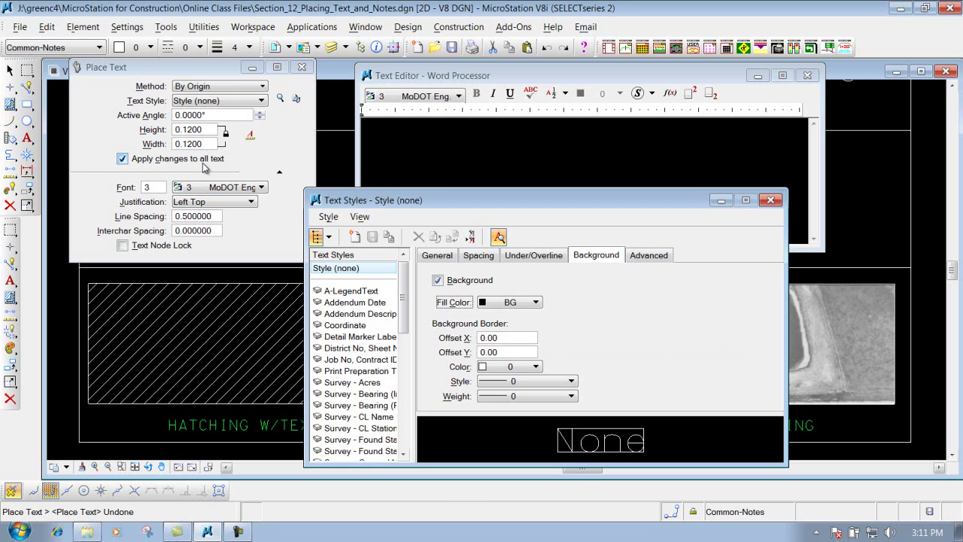
# Set the background border's X and Y offsets to 1.00.
pyautogui.doubleClick(489, 338)
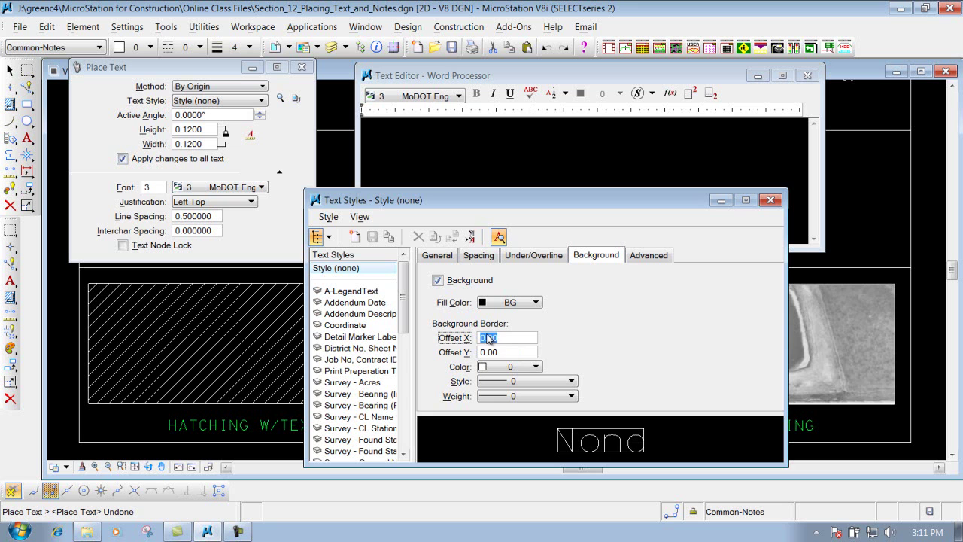
pyautogui.press('Tab')
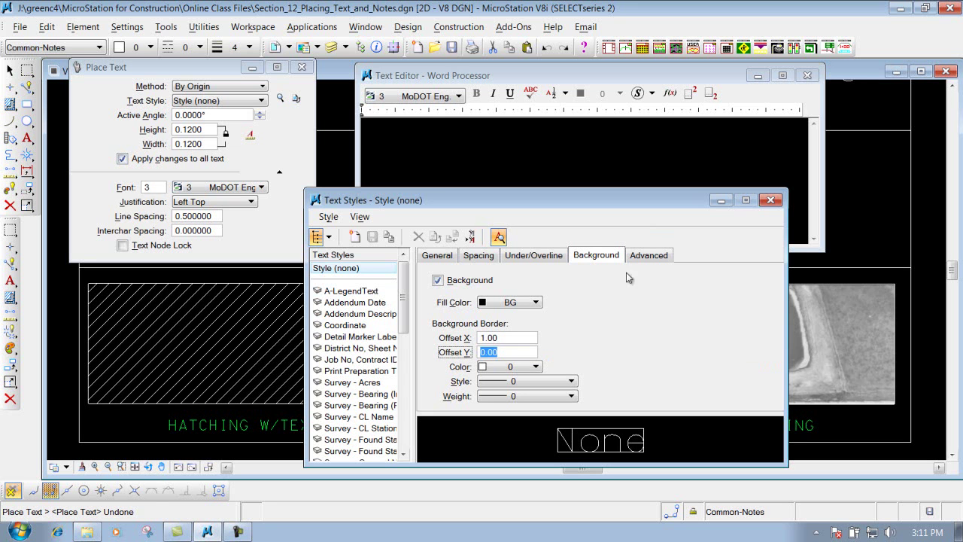
pyautogui.write('1')
pyautogui.press('Tab')
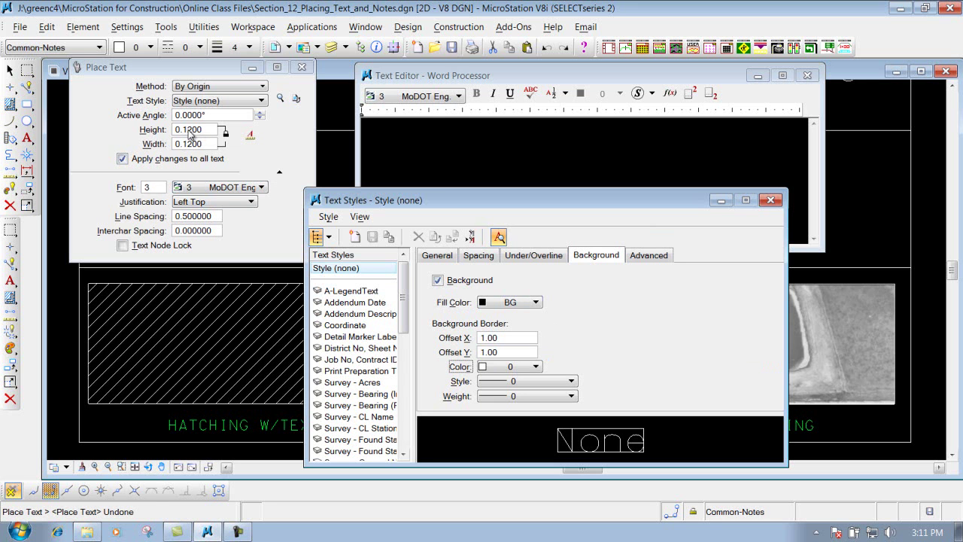
# Set the background border's X and Y offsets to 0.50.
pyautogui.doubleClick(497, 338)
pyautogui.write('.5')
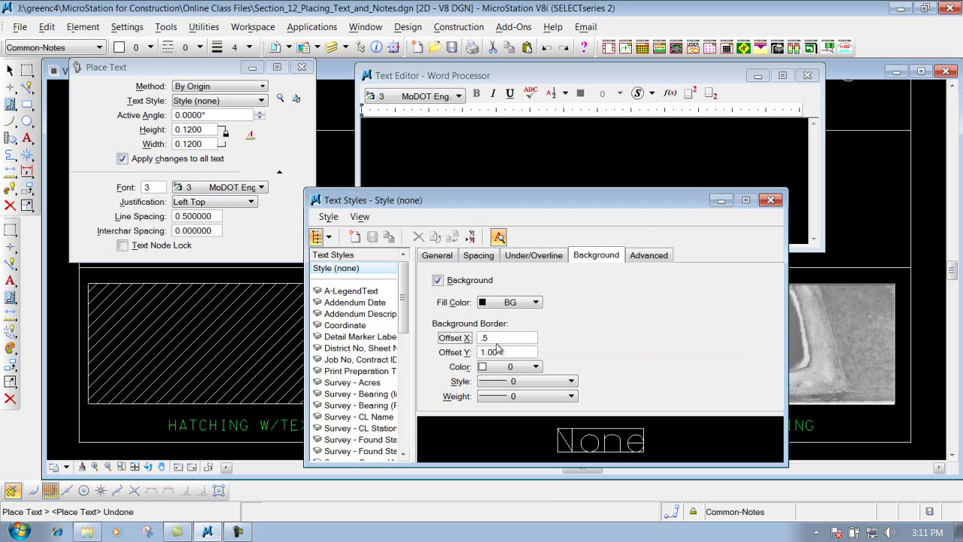
pyautogui.doubleClick(498, 352)
pyautogui.write('.5')
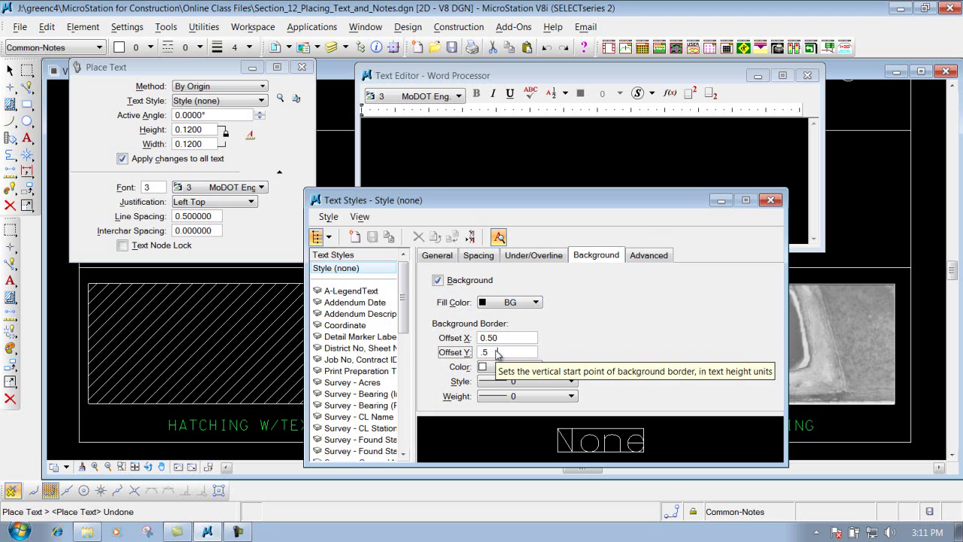
pyautogui.press('Tab')
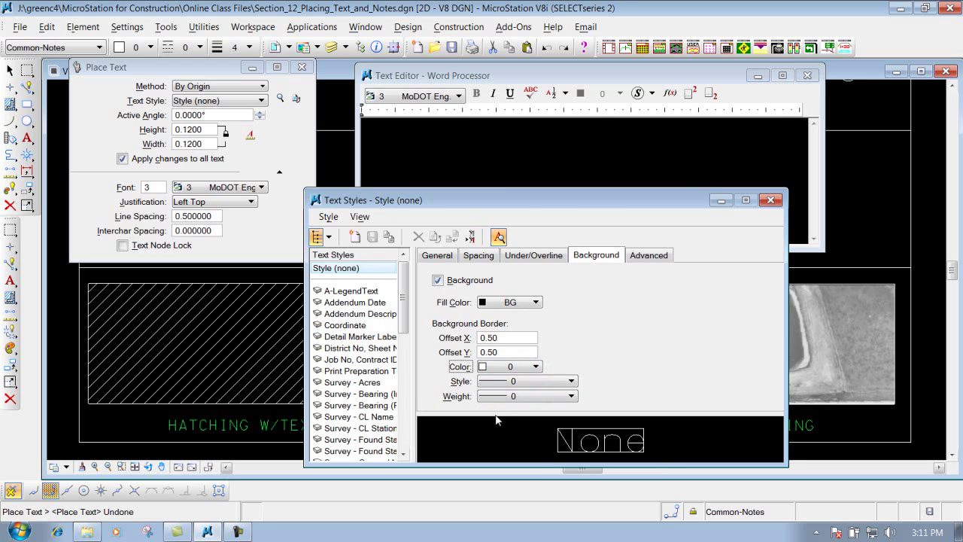
# Try BG as the background border color and settle on red, color 2.
pyautogui.click(534, 367)
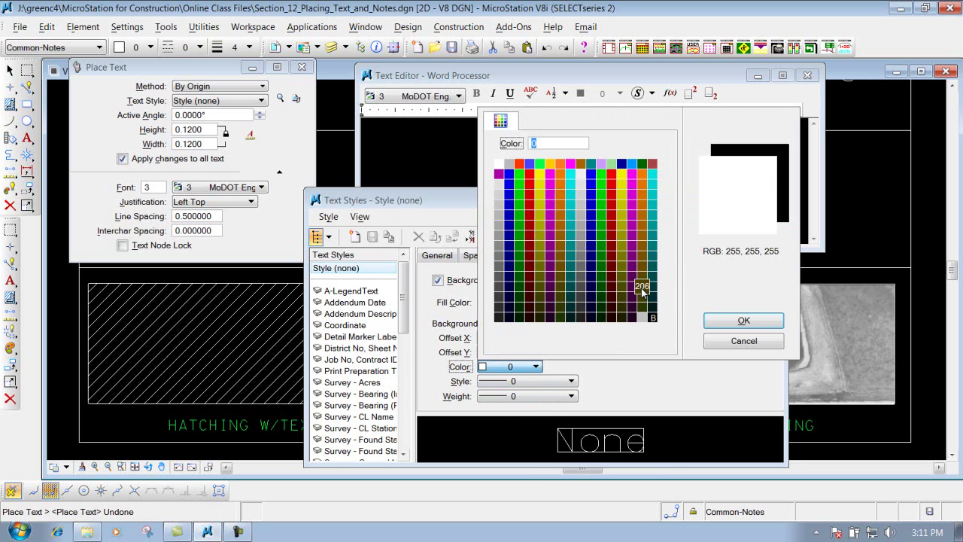
pyautogui.doubleClick(653, 318)
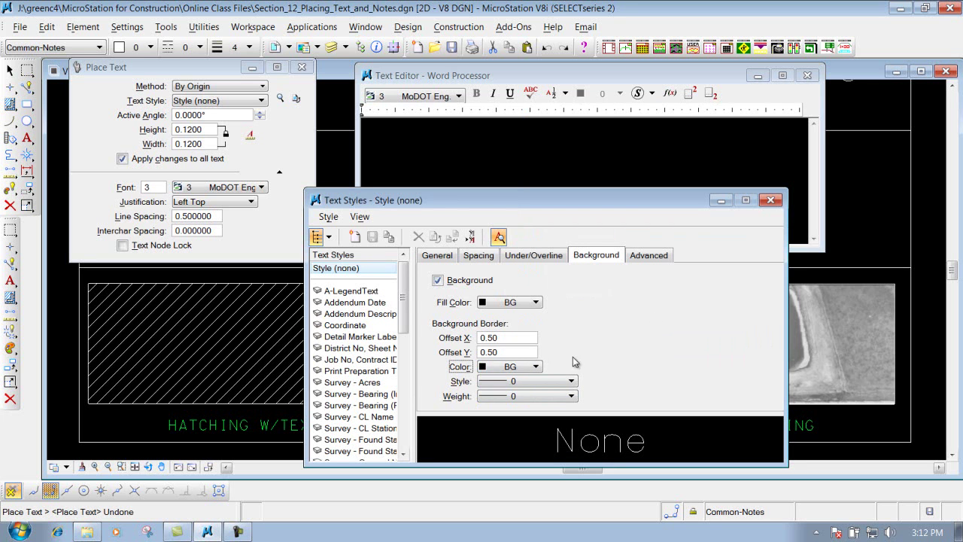
pyautogui.click(535, 366)
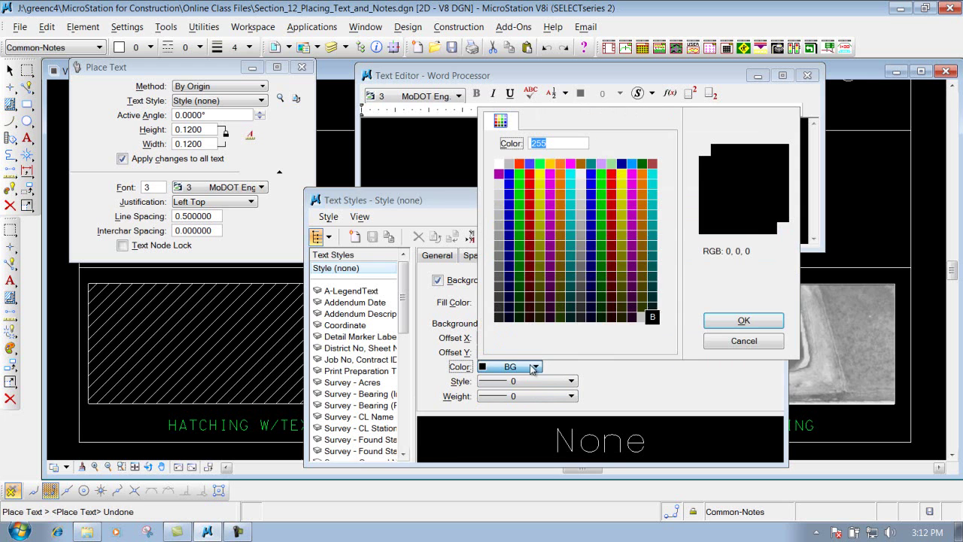
pyautogui.doubleClick(520, 165)
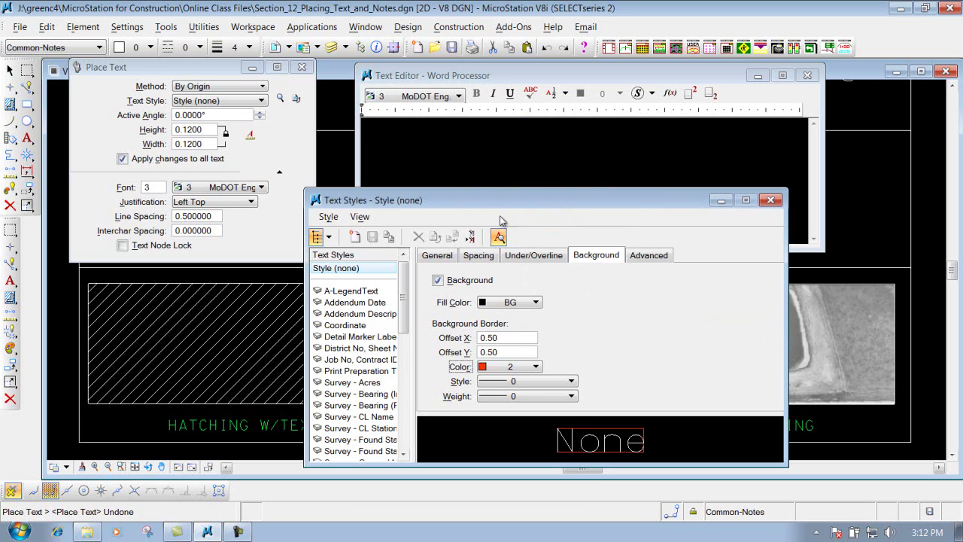
# Enter PLACE TEXT as the text and place three masked copies on the hatched rectangle, keeping the style settings out of the way.
pyautogui.click(593, 162)
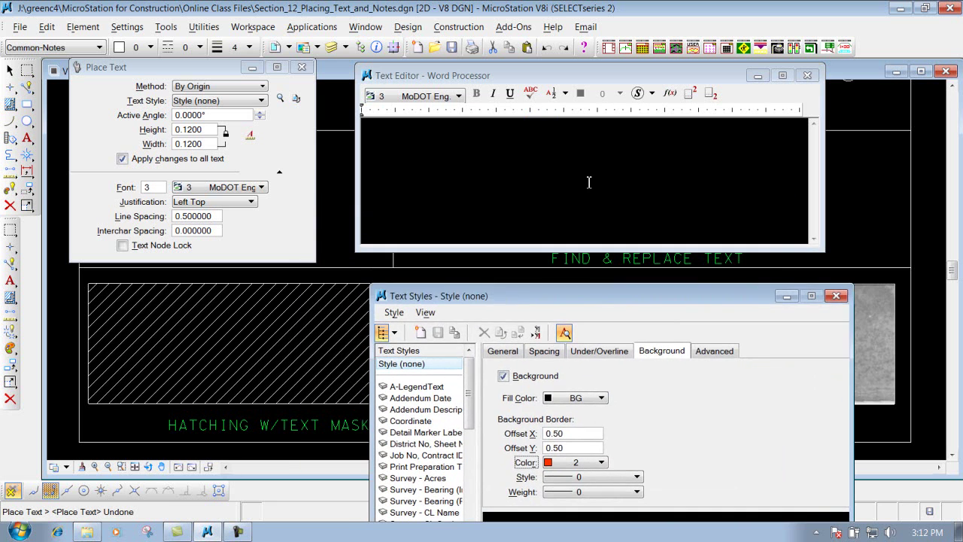
pyautogui.click(587, 142)
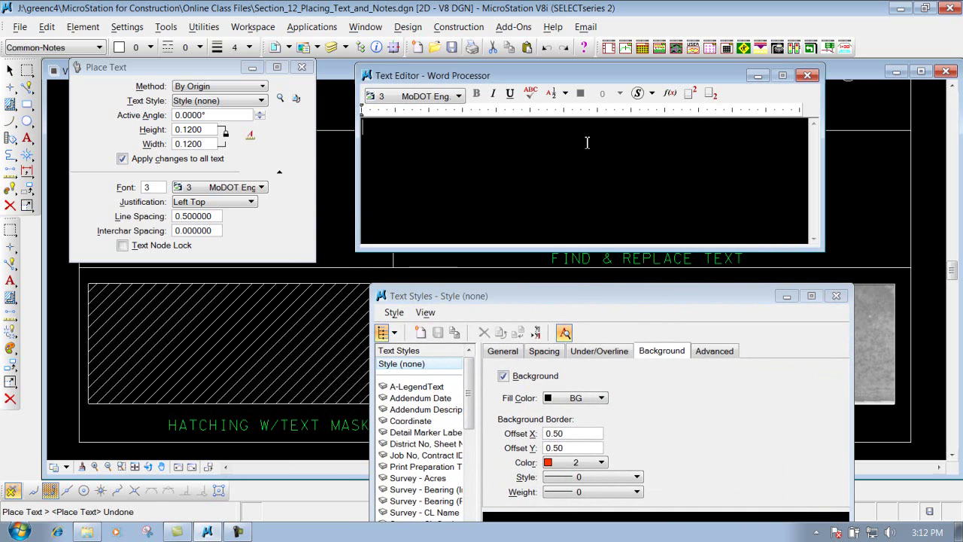
pyautogui.write('PLACE TEXT')
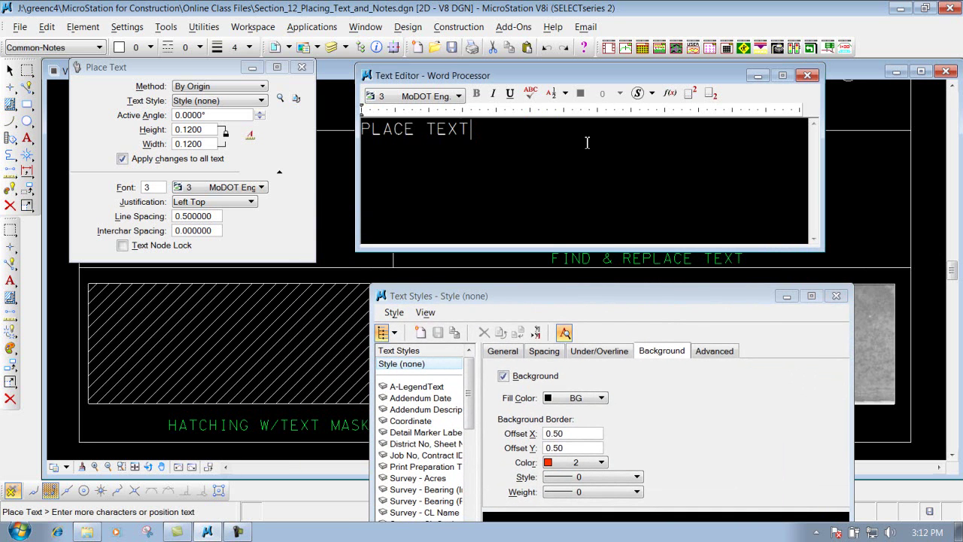
pyautogui.click(122, 302)
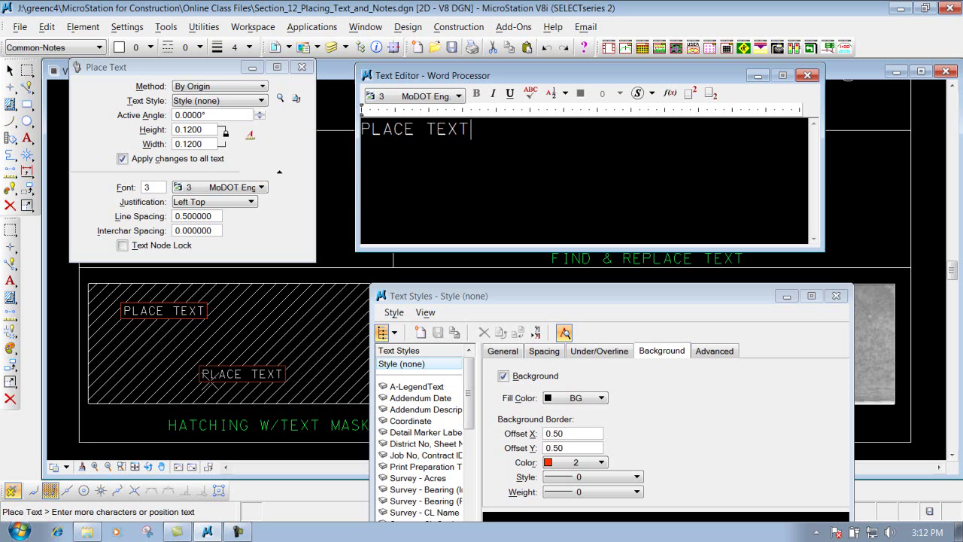
pyautogui.click(190, 347)
pyautogui.click(265, 301)
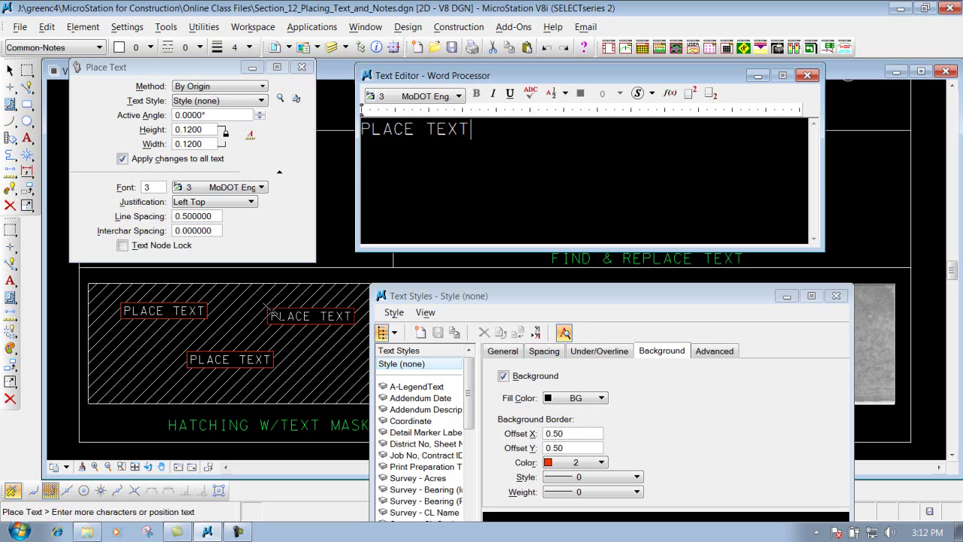
# Place three masked copies of the text on the raster image, end the placement and close the text style settings.
pyautogui.moveTo(578, 297); pyautogui.dragTo(612, 411)
pyautogui.click(555, 302)
pyautogui.click(750, 365)
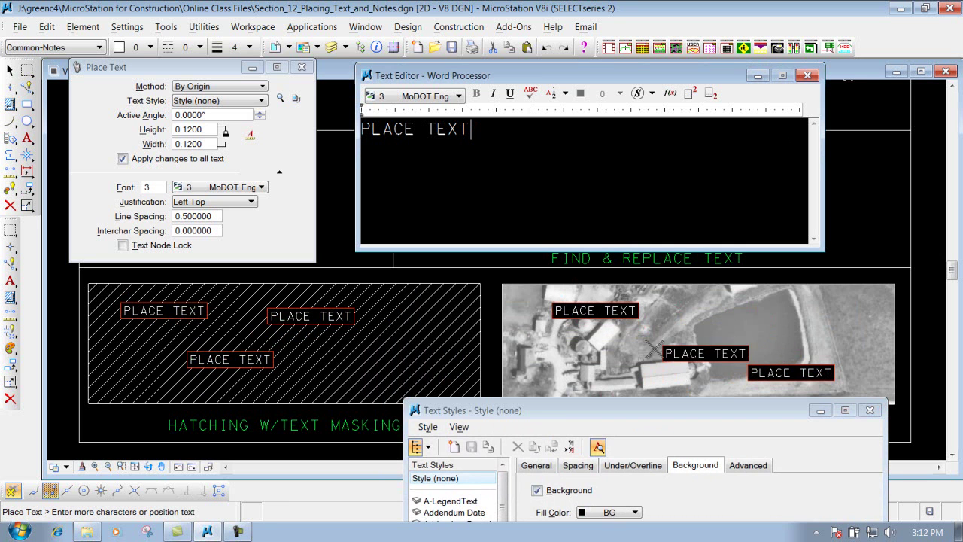
pyautogui.click(581, 351)
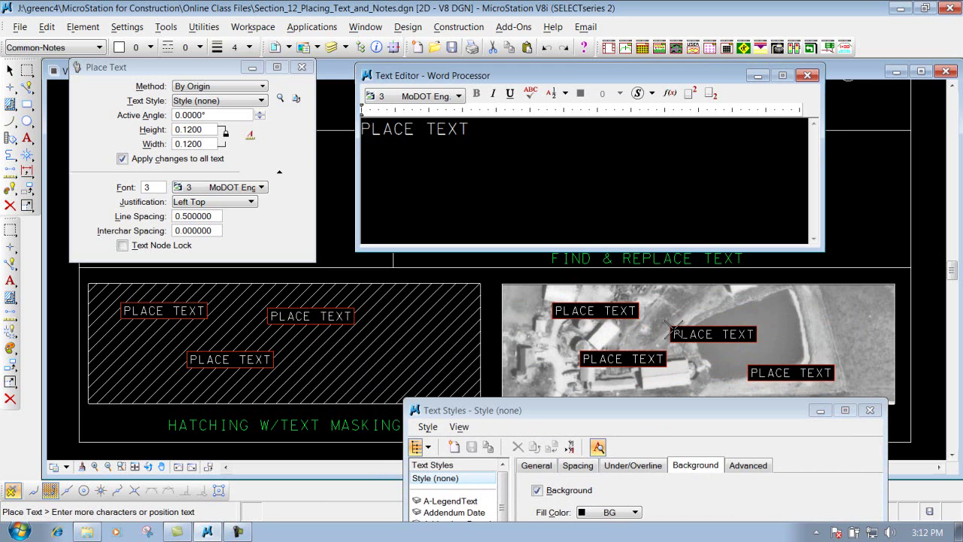
pyautogui.click(807, 76)
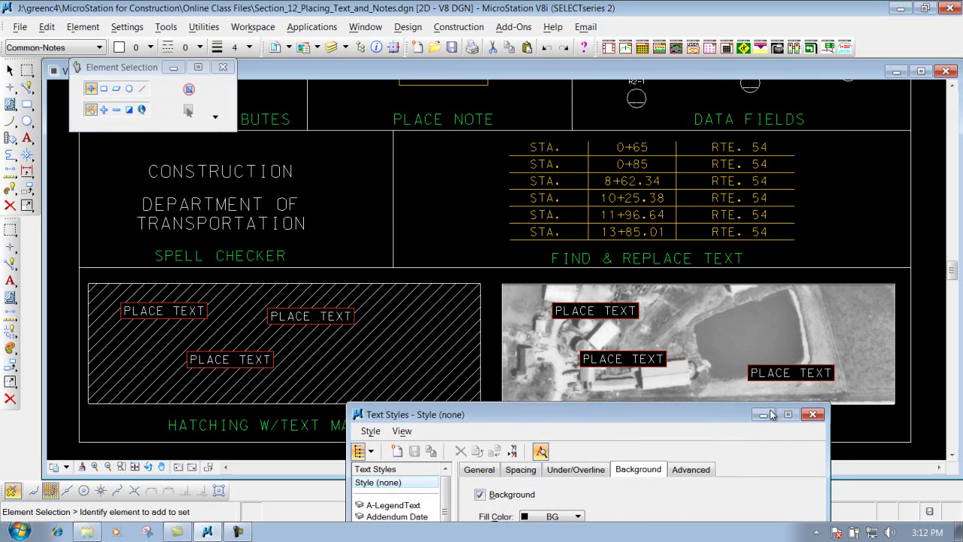
pyautogui.click(819, 410)
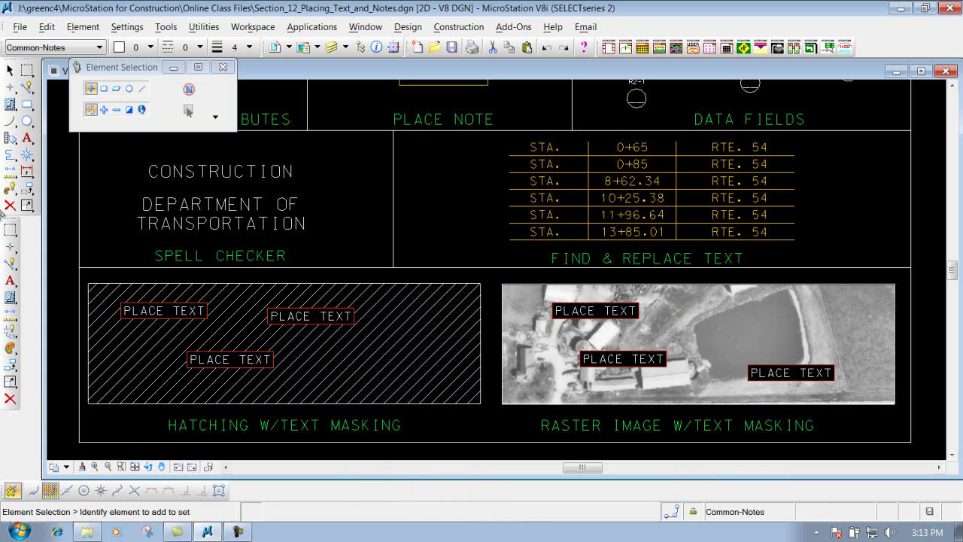
# Edit the PLACE TEXT label beside the buildings on the raster image to read PLACE TEXT WITH BACKGROUND.
pyautogui.click(27, 137)
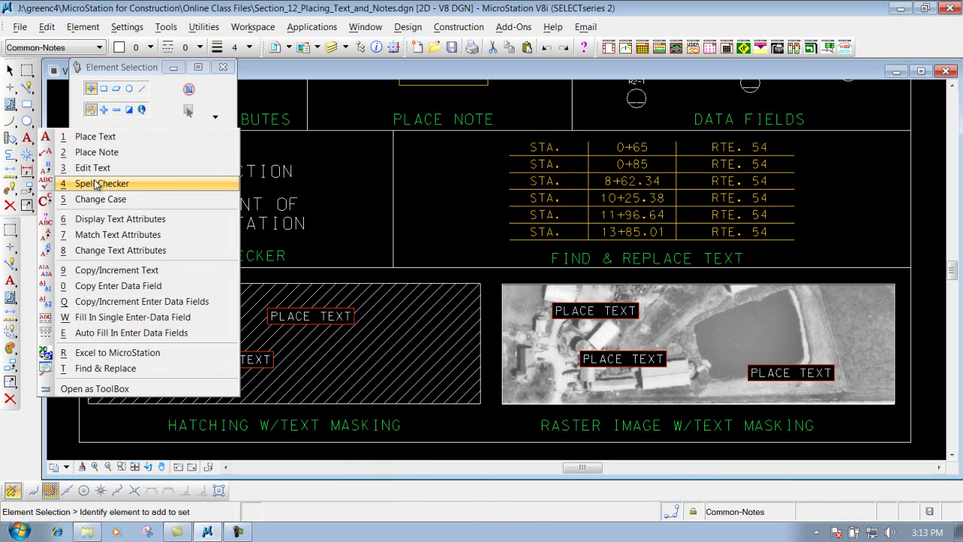
pyautogui.click(96, 169)
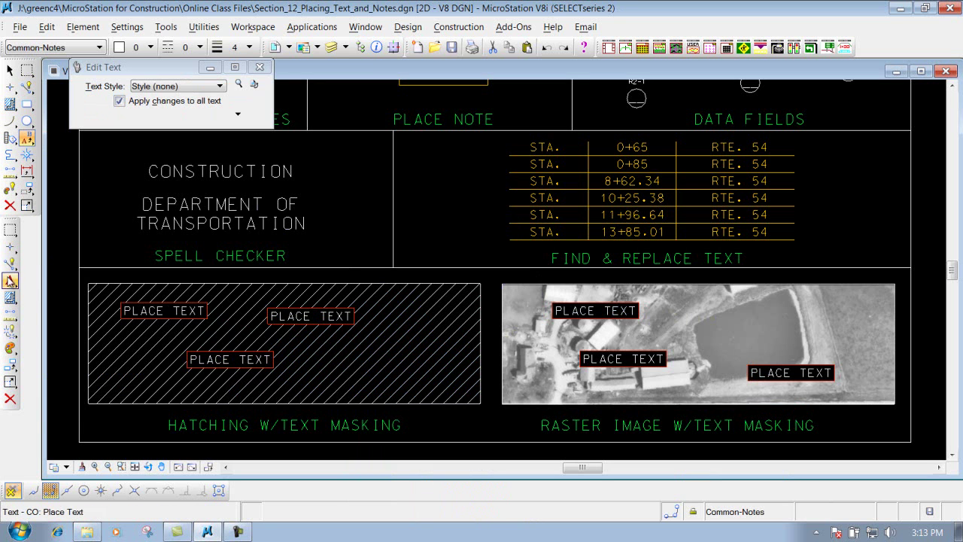
pyautogui.click(11, 280)
pyautogui.click(93, 294)
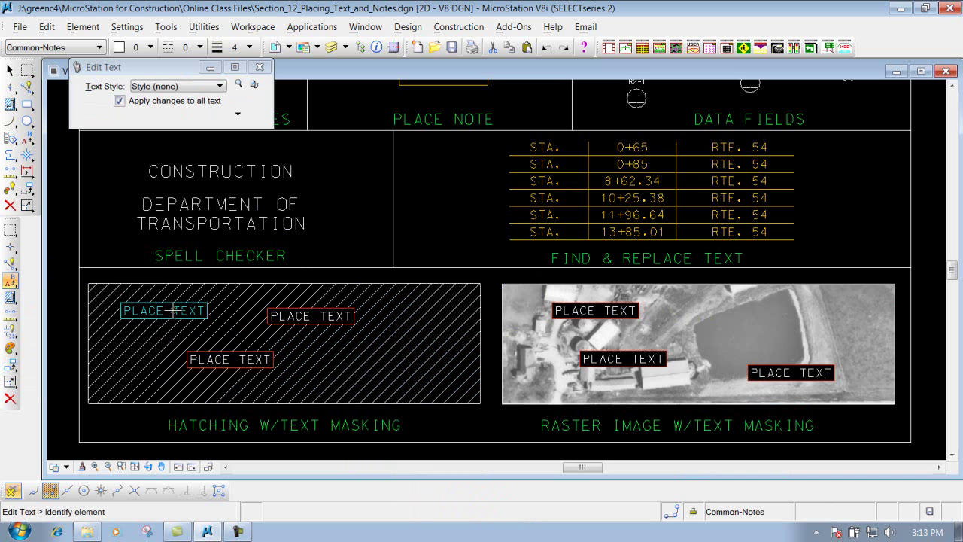
pyautogui.click(636, 363)
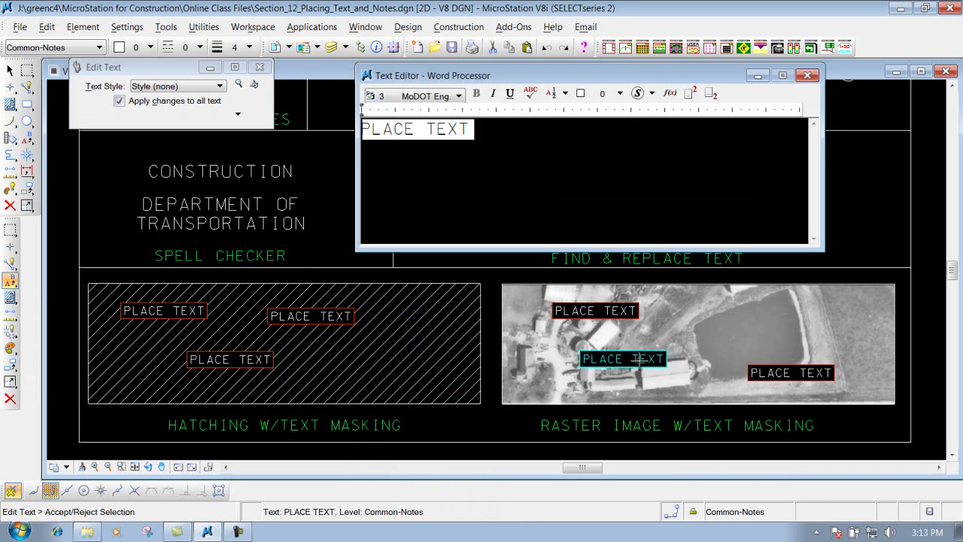
pyautogui.click(495, 141)
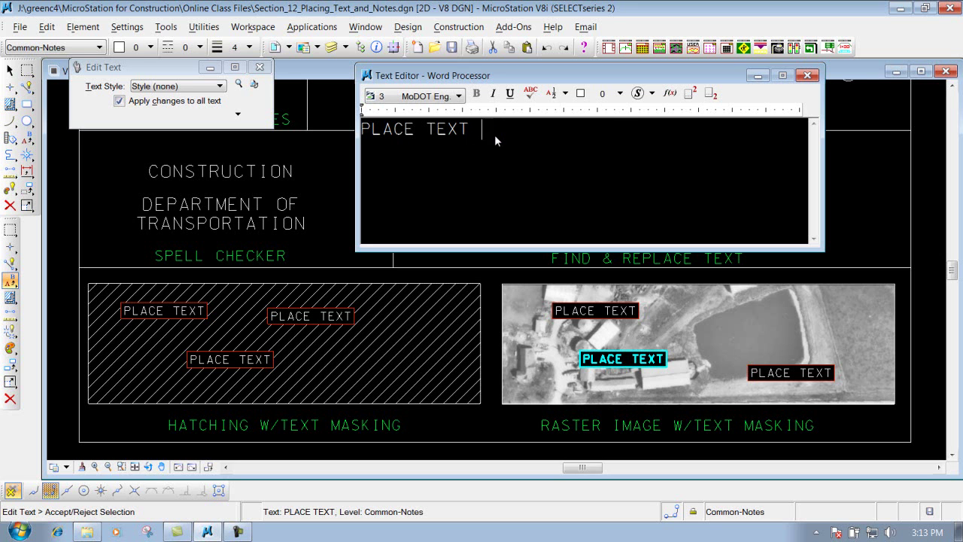
pyautogui.write('WITH BACKGROUDN')
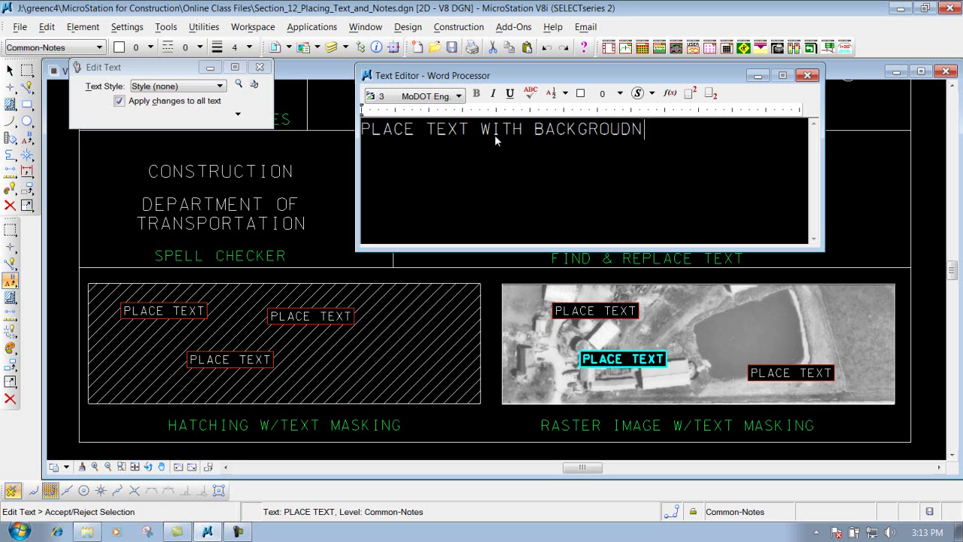
pyautogui.press('BackSpace')
pyautogui.press('BackSpace')
pyautogui.write('ND')
pyautogui.click(630, 359)
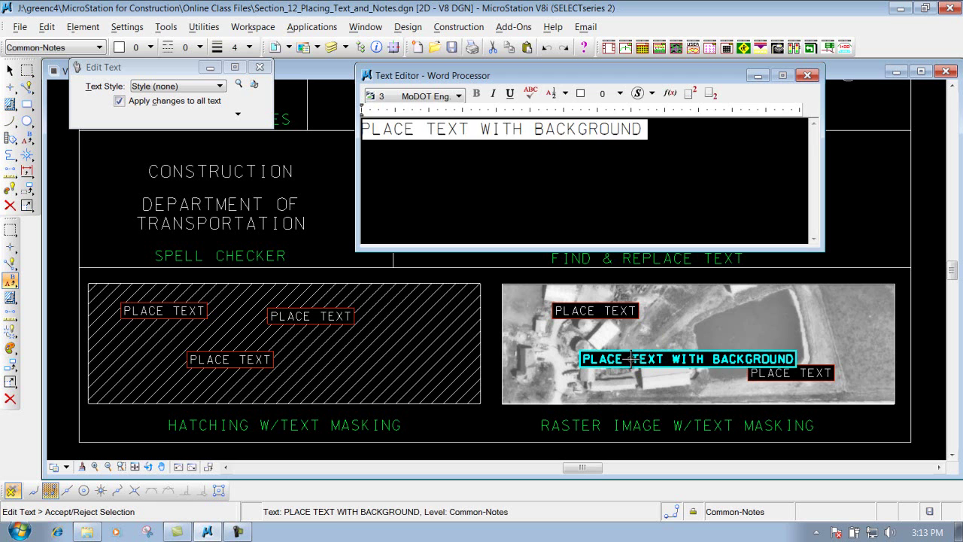
pyautogui.click(934, 269)
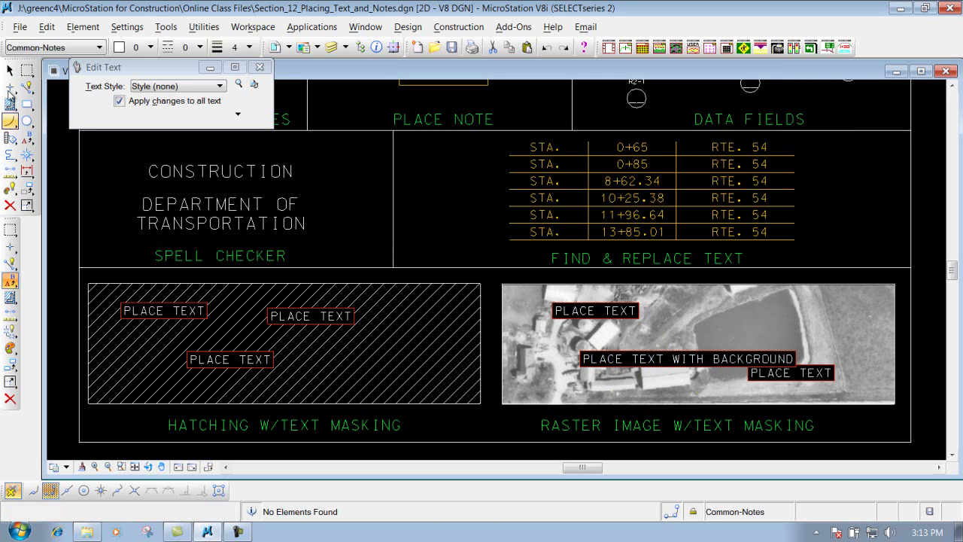
# Move the PLACE TEXT WITH BACKGROUND label up over the pond and the upper PLACE TEXT label down to the image's lower-left area.
pyautogui.click(9, 71)
pyautogui.moveTo(713, 366); pyautogui.dragTo(785, 340)
pyautogui.moveTo(591, 323); pyautogui.dragTo(571, 376)
pyautogui.click(489, 279)
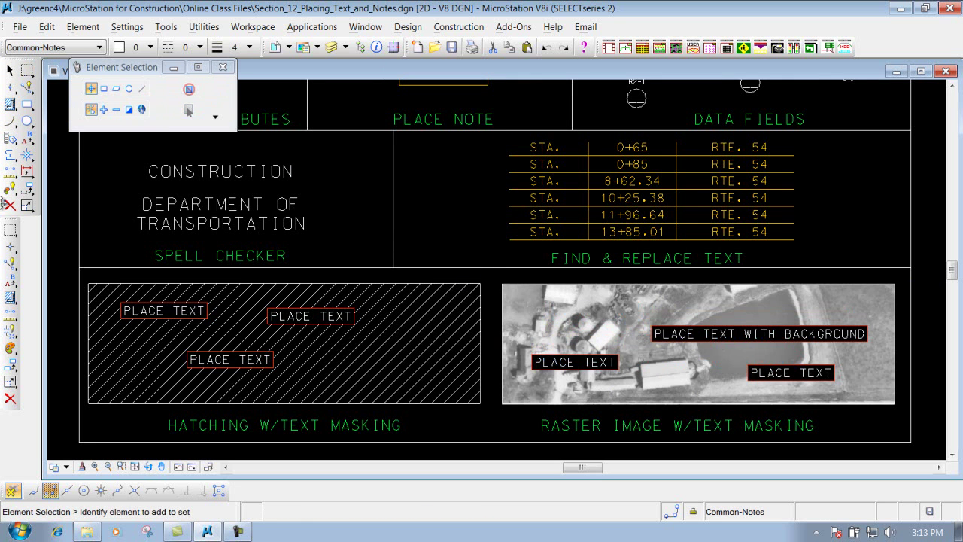
# Move the three PLACE TEXT labels to new spots on the hatched rectangle, bringing the lowest one toward its lower-right corner.
pyautogui.click(26, 188)
pyautogui.click(154, 308)
pyautogui.click(384, 363)
pyautogui.click(318, 316)
pyautogui.click(194, 316)
pyautogui.click(224, 360)
pyautogui.click(339, 317)
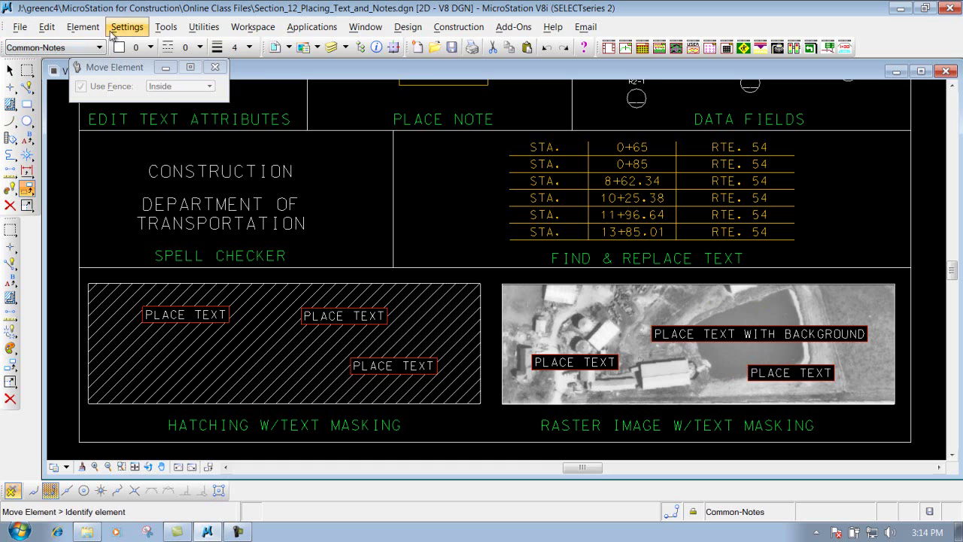
# Open the text styles and bring the background settings of Style (none) fully into view.
pyautogui.click(87, 28)
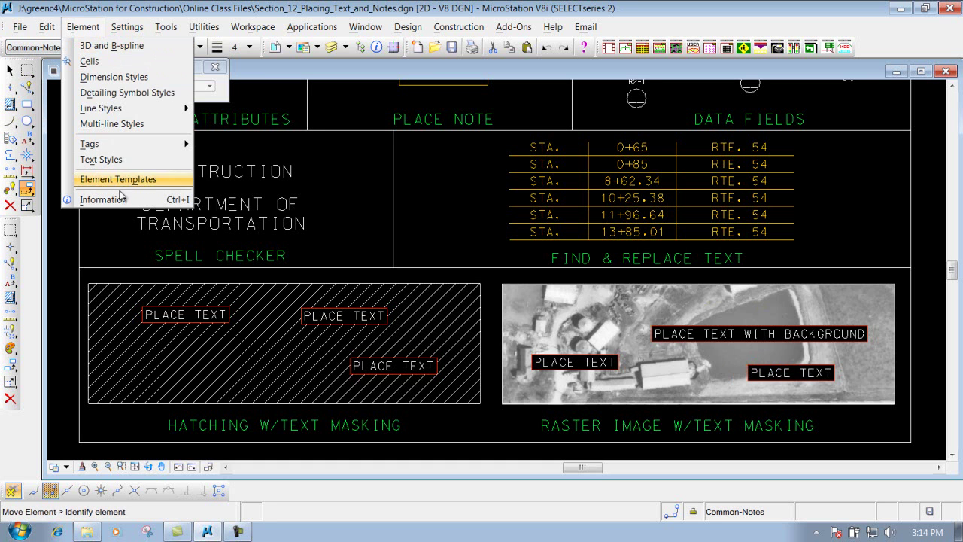
pyautogui.click(101, 160)
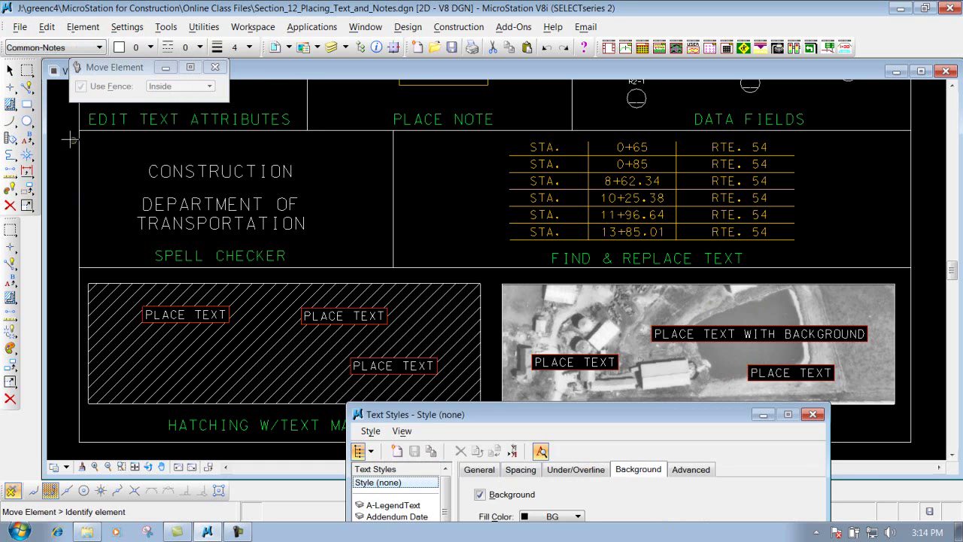
pyautogui.moveTo(461, 290)
pyautogui.mouseDown()
pyautogui.moveTo(407, 289)
pyautogui.moveTo(395, 246)
pyautogui.mouseUp()
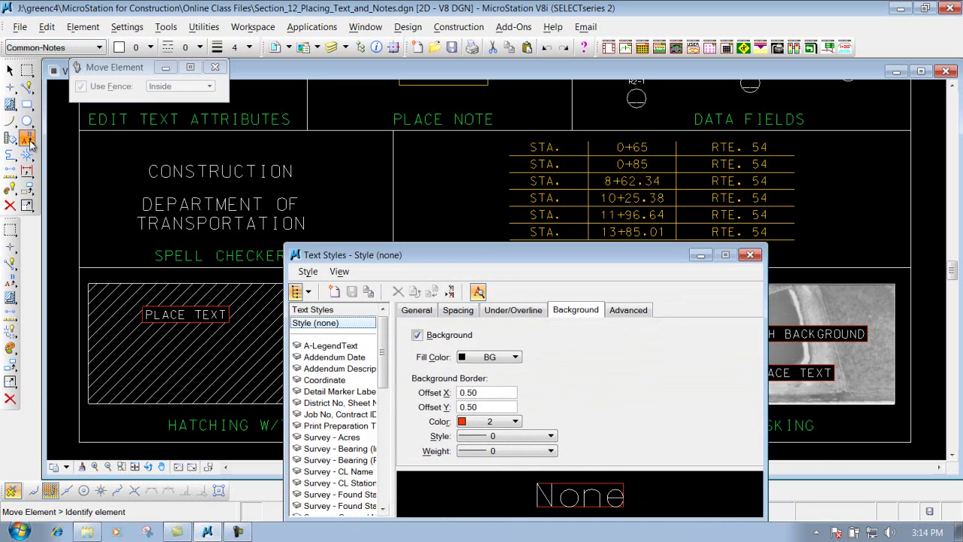
# Start the Place Text tool, reopen the text style settings from it, and turn off the background for Style (none).
pyautogui.click(30, 141)
pyautogui.click(95, 137)
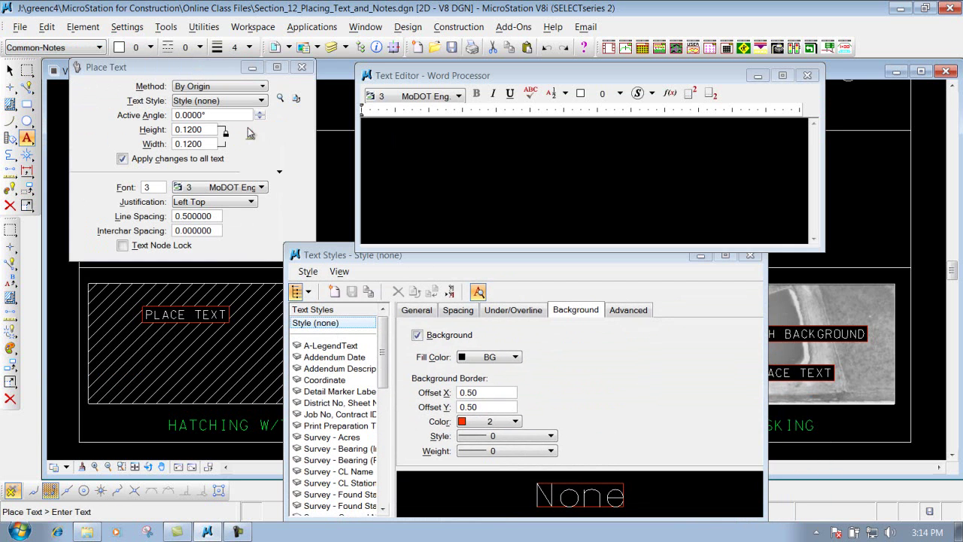
pyautogui.click(750, 255)
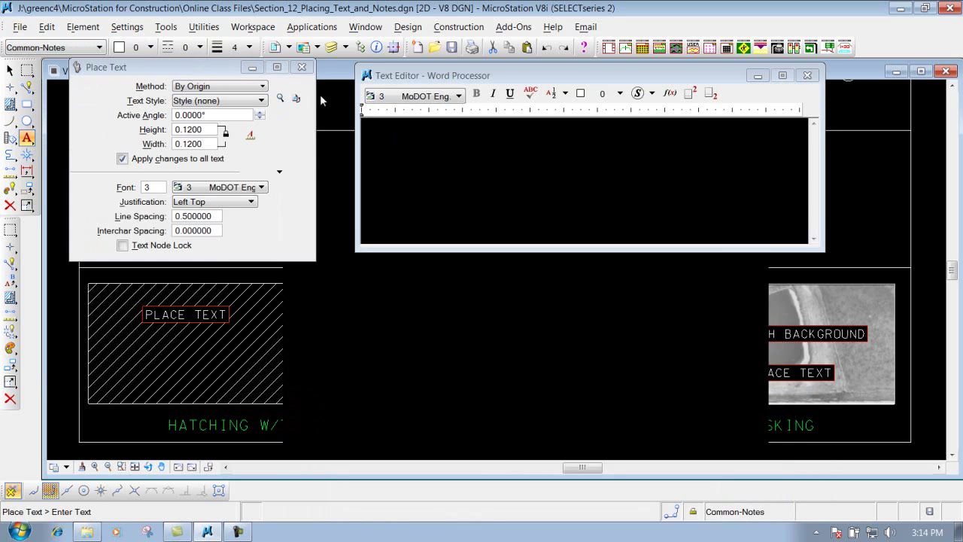
pyautogui.click(281, 99)
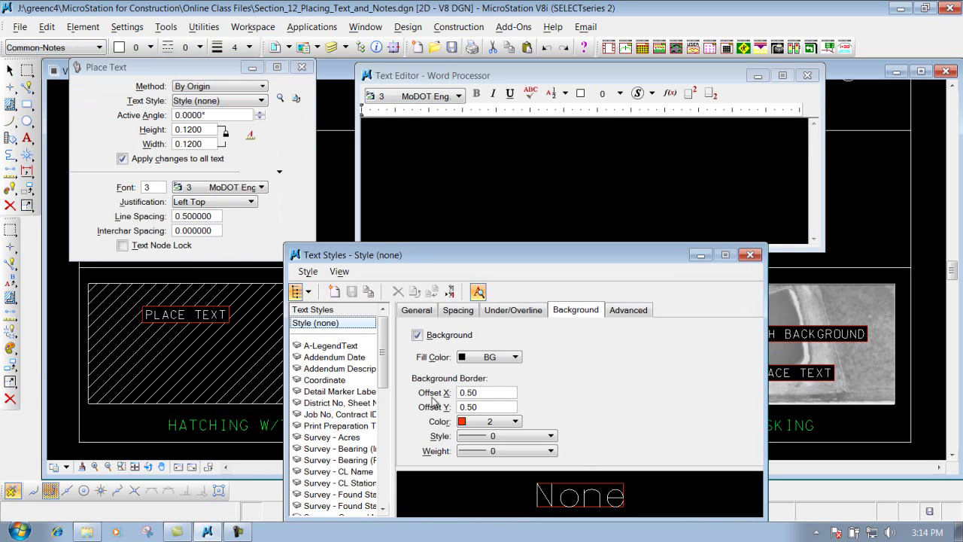
pyautogui.click(418, 335)
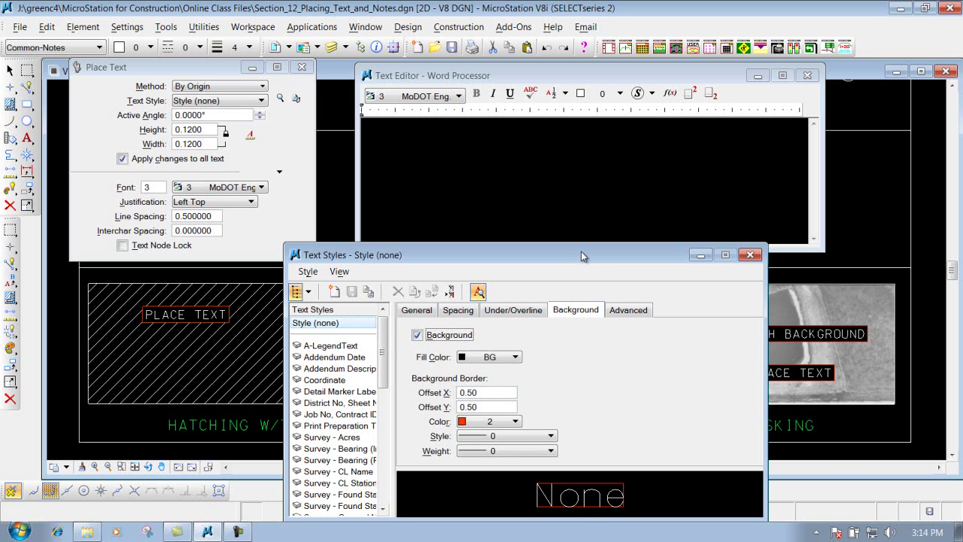
pyautogui.moveTo(582, 255); pyautogui.dragTo(660, 408)
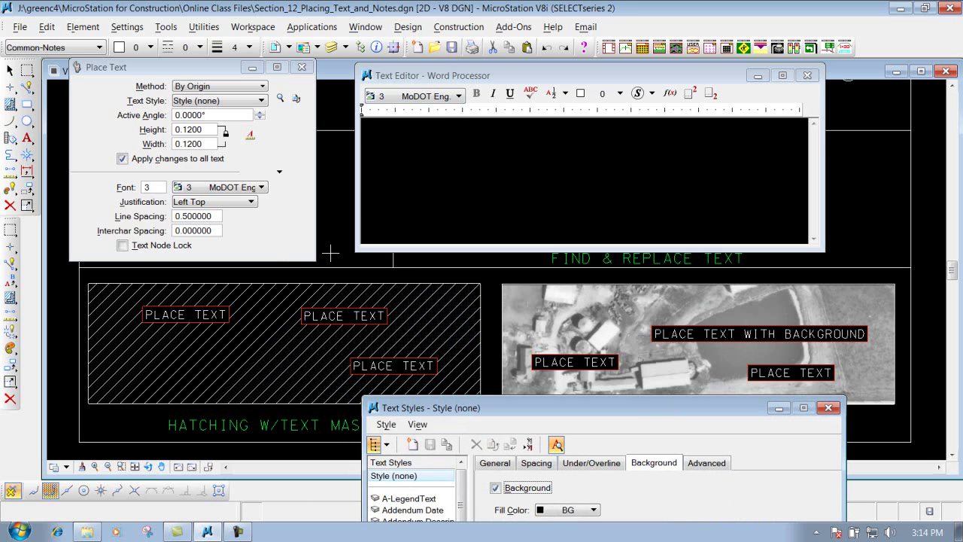
pyautogui.click(496, 488)
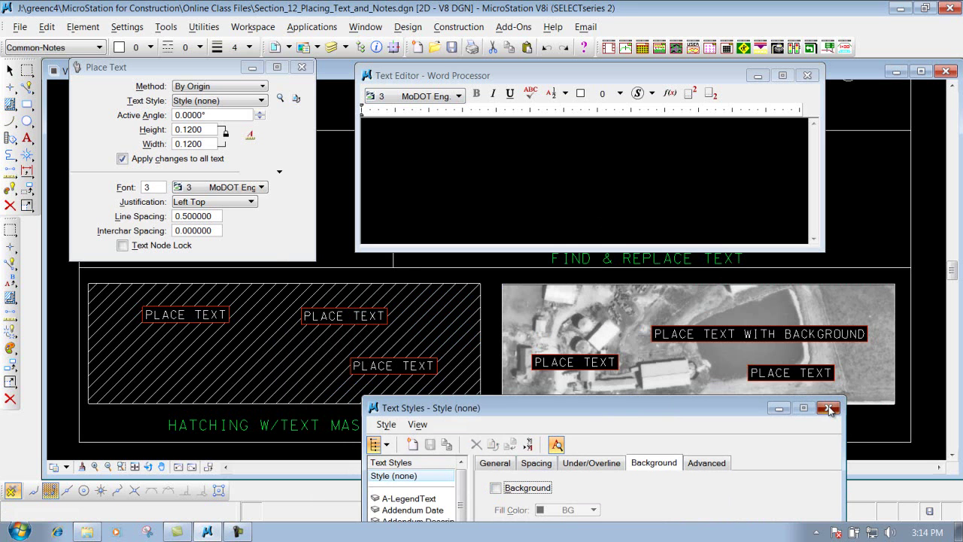
pyautogui.moveTo(723, 407); pyautogui.dragTo(548, 155)
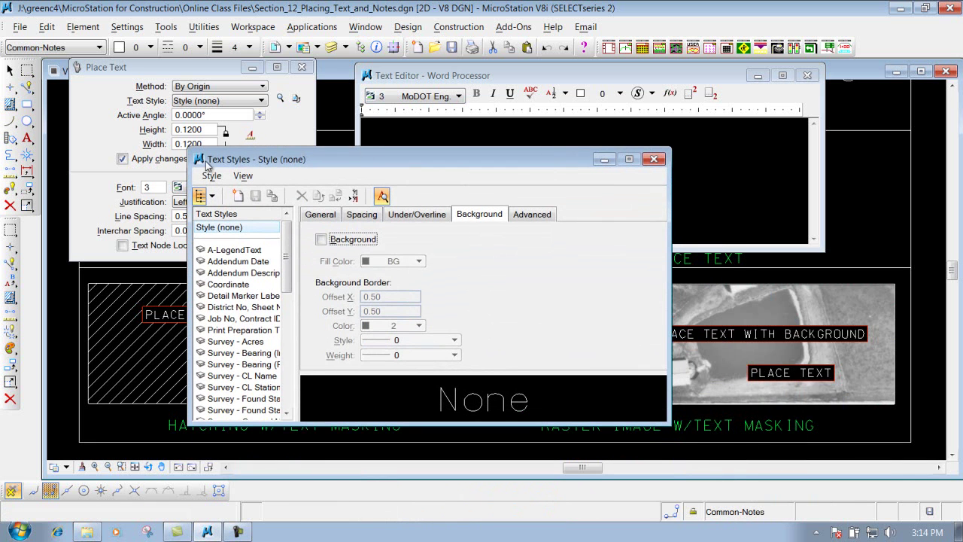